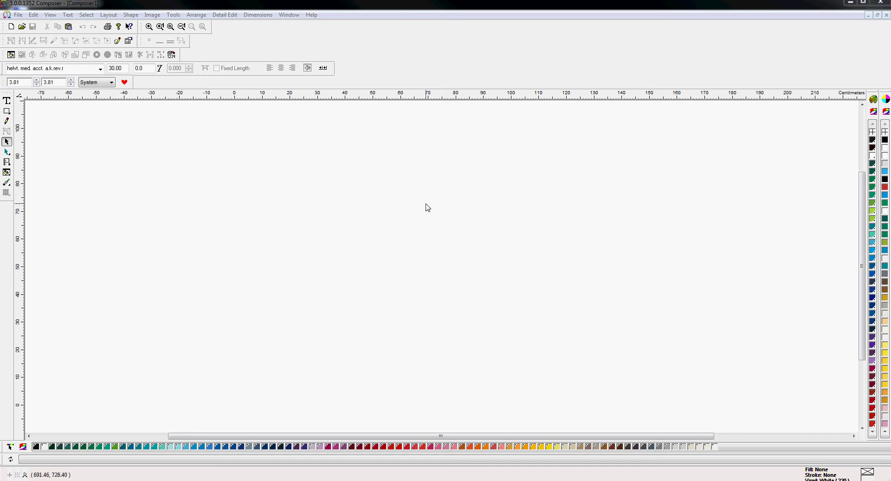
# - Type the words PUSH and PULL as two text lines, PULL below PUSH
pyautogui.click(6, 100)
pyautogui.click(236, 219)
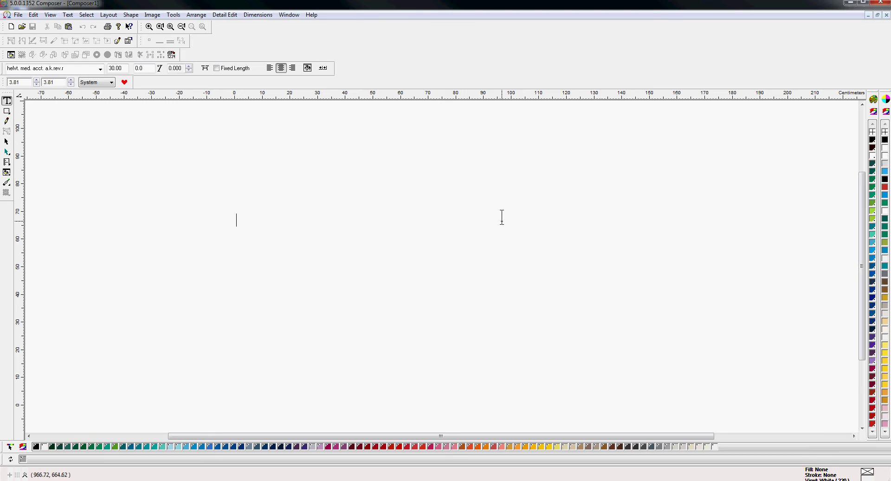
pyautogui.write('PUSH')
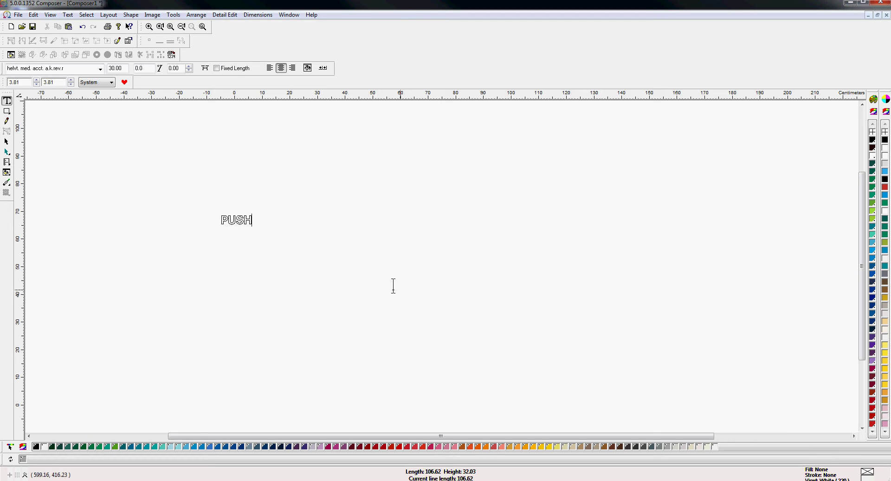
pyautogui.click(292, 260)
pyautogui.write('PUL')
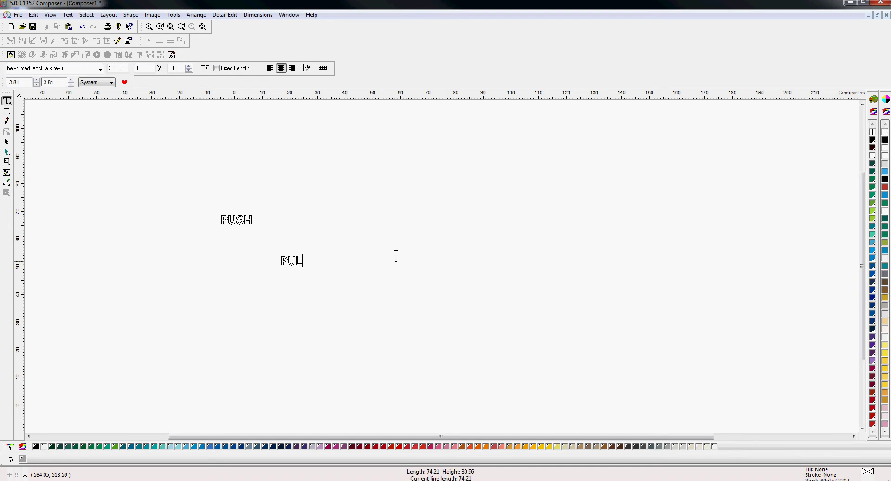
pyautogui.write('L')
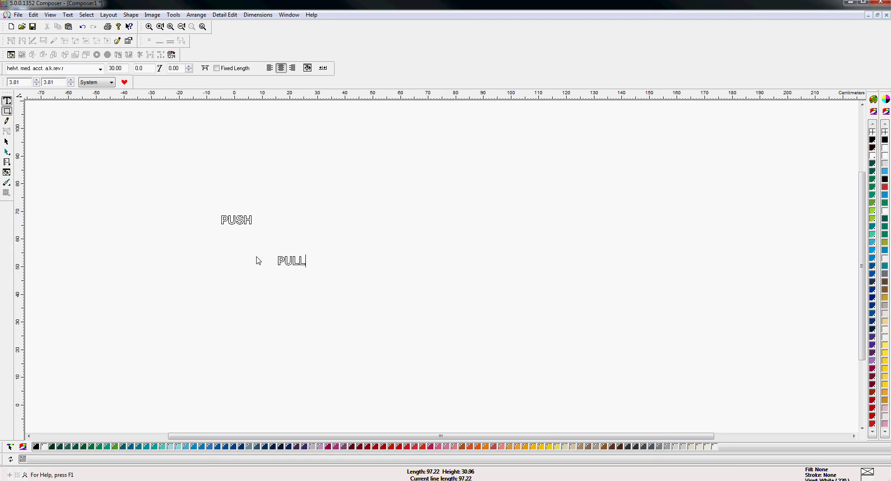
# - Draw a rectangle between the words, zoom to fit, and reposition PUSH and PULL
pyautogui.moveTo(285, 220); pyautogui.dragTo(318, 237)
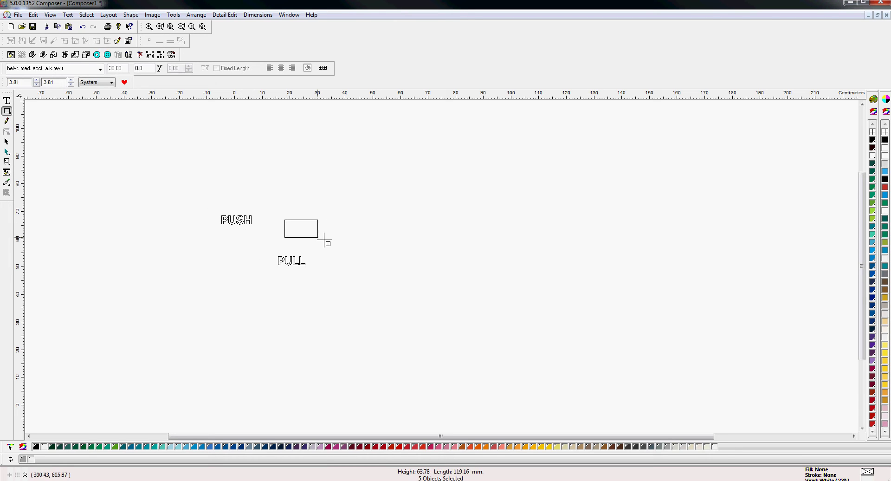
pyautogui.press('F4')
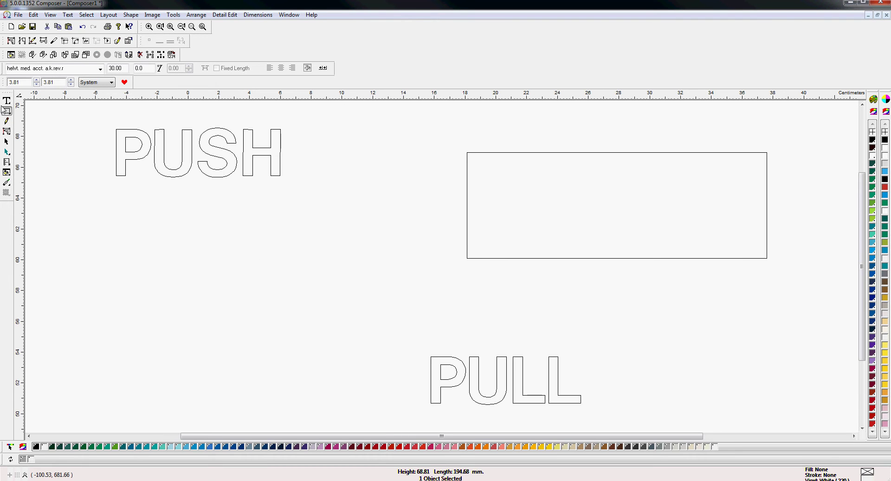
pyautogui.click(6, 141)
pyautogui.click(280, 176)
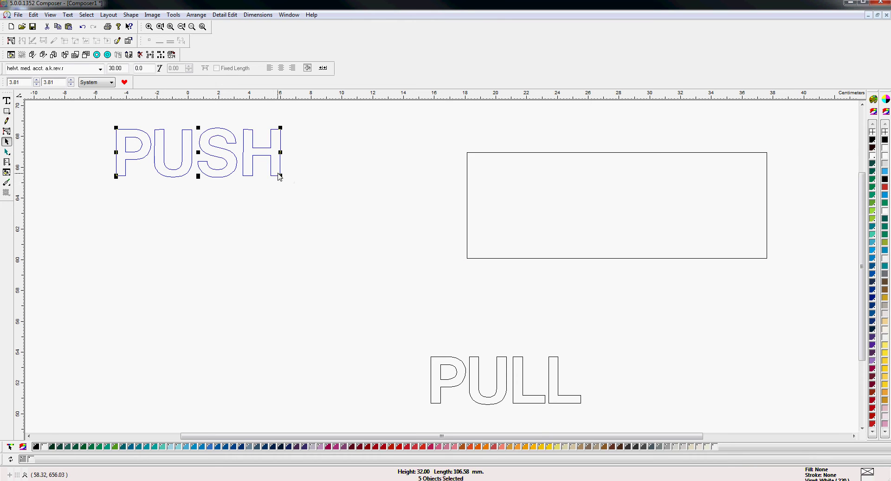
pyautogui.moveTo(280, 176); pyautogui.dragTo(289, 221)
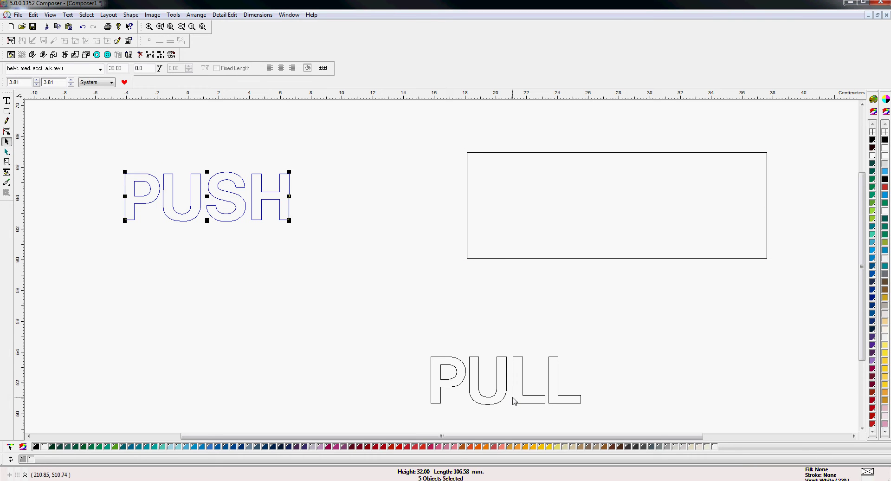
pyautogui.moveTo(514, 401); pyautogui.dragTo(552, 380)
pyautogui.click(231, 230)
pyautogui.click(225, 219)
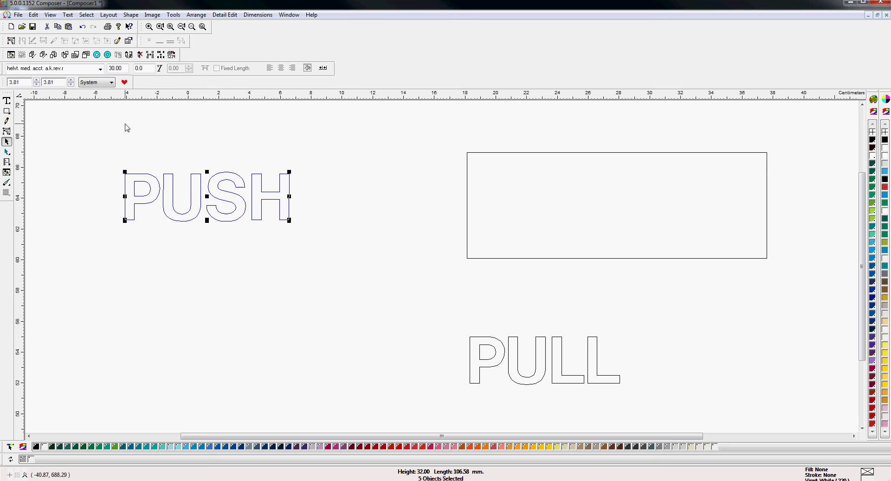
# - Mirror PUSH horizontally in place and move it up and left
pyautogui.click(131, 14)
pyautogui.click(153, 100)
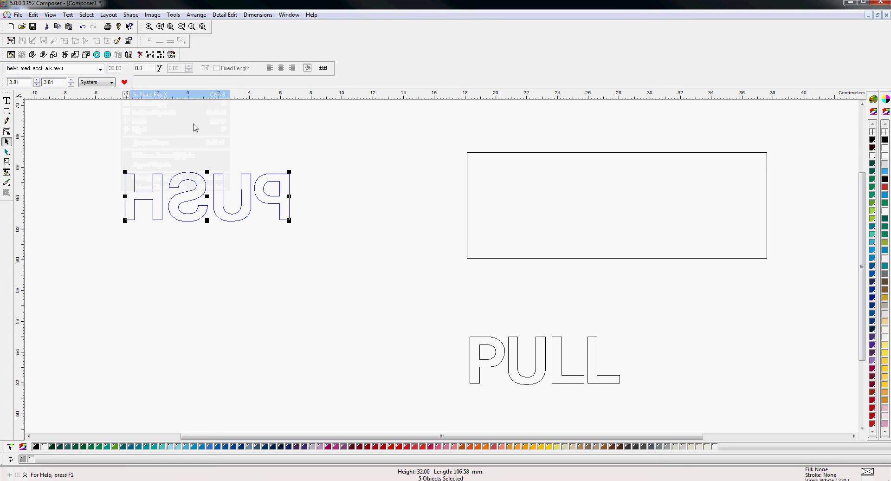
pyautogui.moveTo(266, 201); pyautogui.dragTo(237, 161)
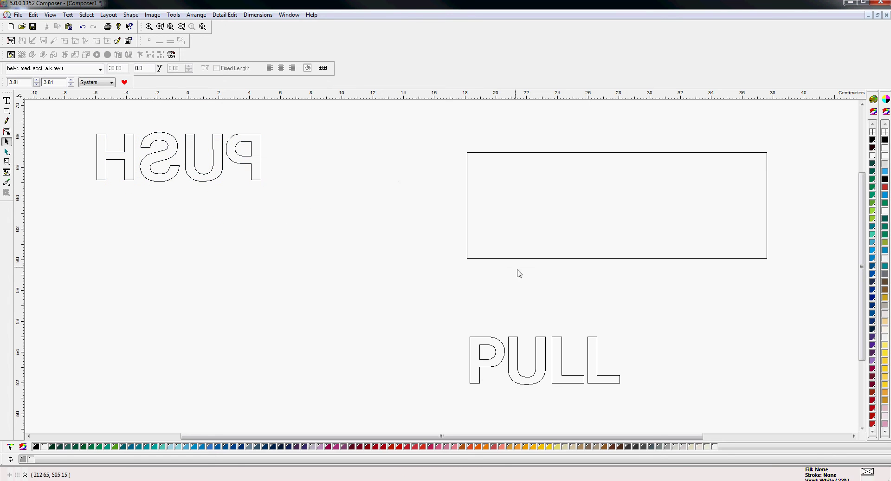
# - Frame PULL with the rectangle, tightening its right and bottom edges; undo a trial move of PUSH
pyautogui.moveTo(521, 258); pyautogui.dragTo(202, 261)
pyautogui.click(213, 334)
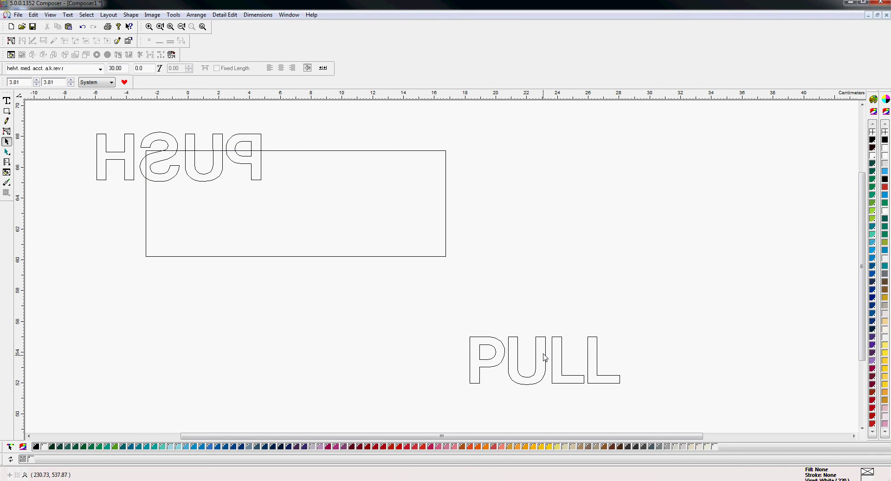
pyautogui.moveTo(546, 360); pyautogui.dragTo(425, 340)
pyautogui.click(390, 256)
pyautogui.moveTo(390, 256); pyautogui.dragTo(580, 412)
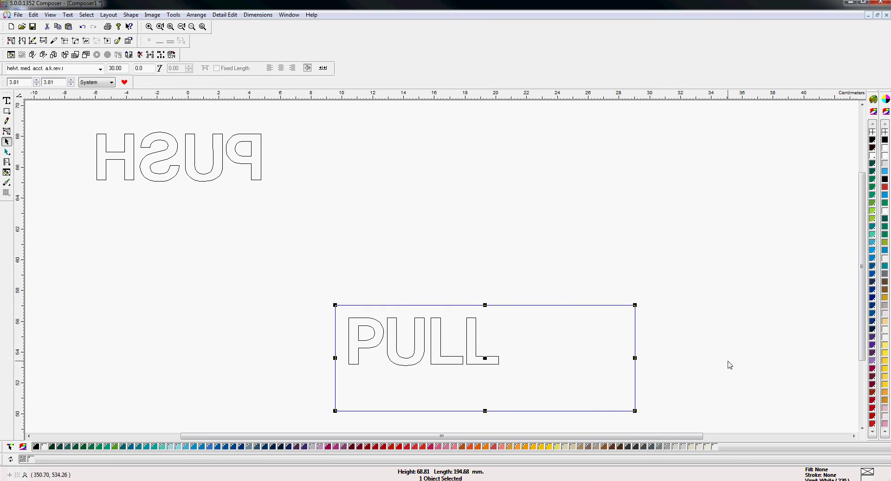
pyautogui.click(621, 392)
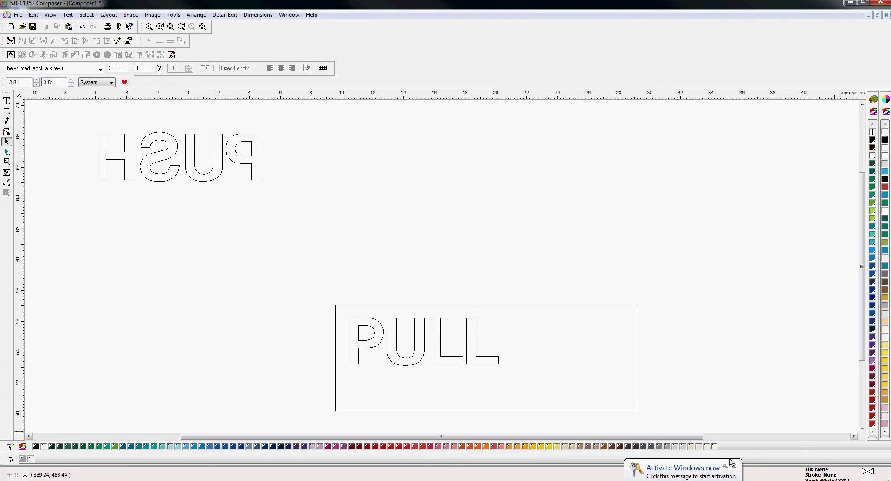
pyautogui.click(636, 409)
pyautogui.moveTo(635, 357); pyautogui.dragTo(513, 363)
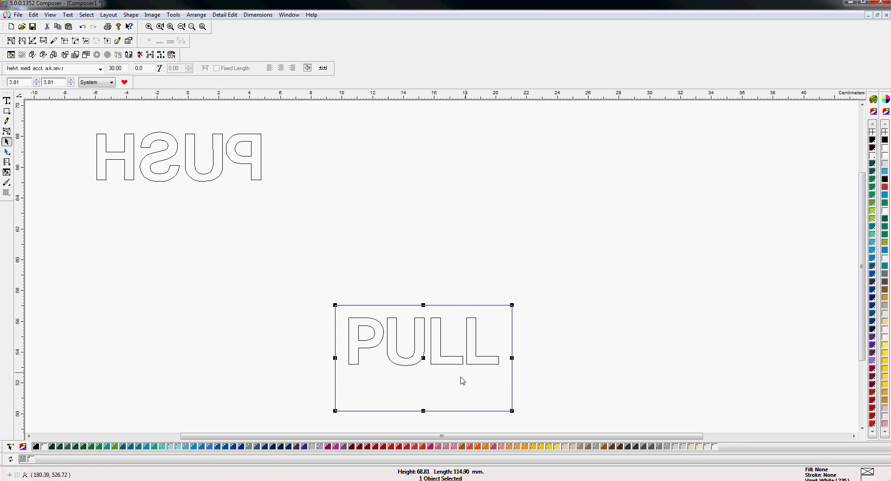
pyautogui.moveTo(424, 411); pyautogui.dragTo(424, 377)
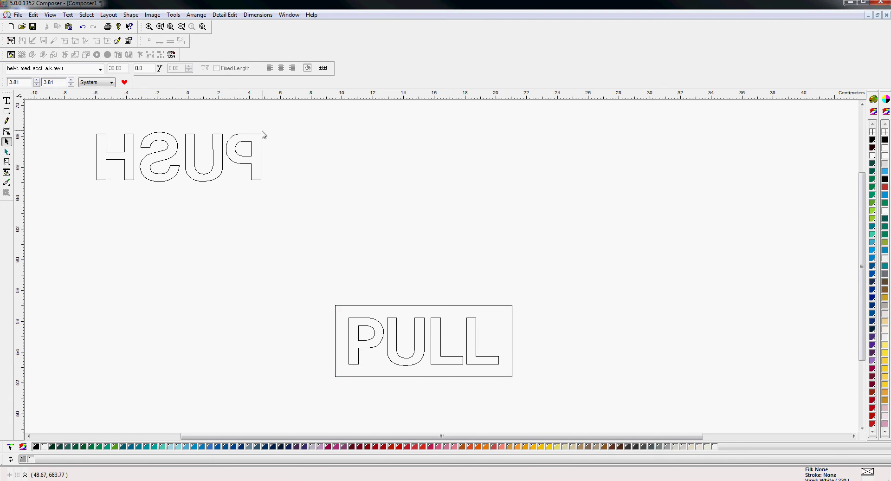
pyautogui.moveTo(254, 141); pyautogui.dragTo(500, 325)
pyautogui.hotkey('ctrl', 'z')
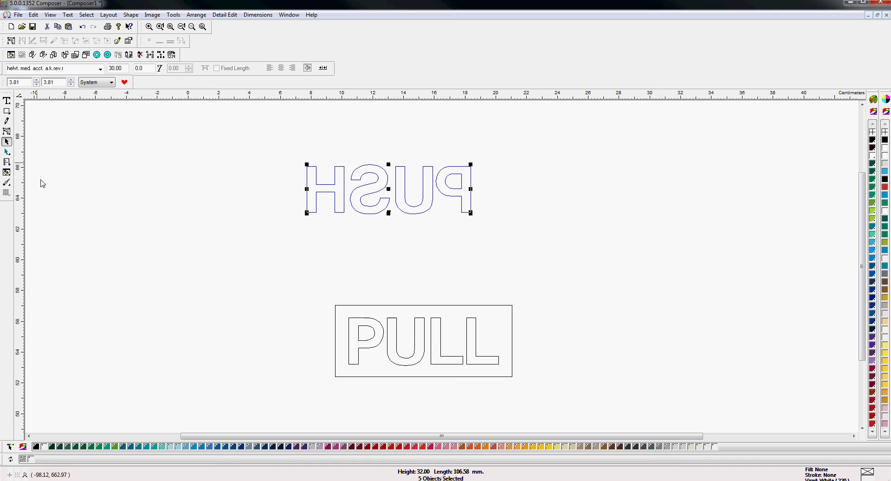
# - Apply a solid Tomato Red GCS-013 fill to the mirrored PUSH in Assign Colors
pyautogui.click(7, 173)
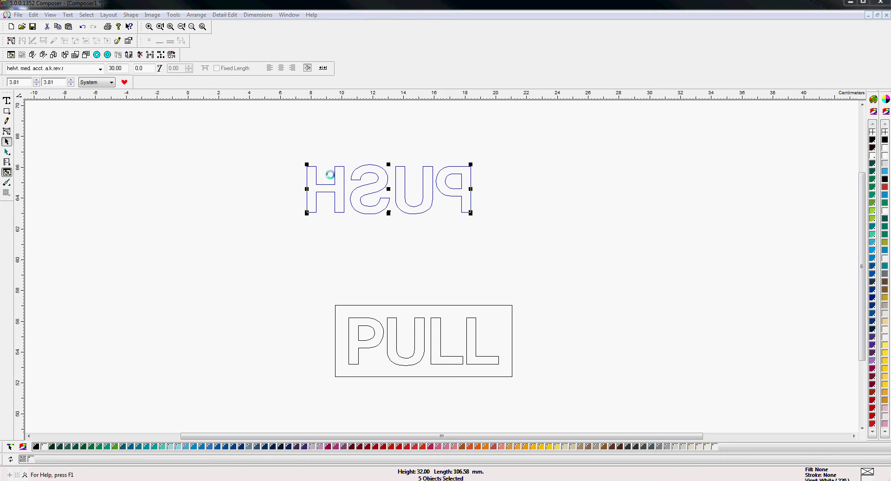
pyautogui.click(360, 176)
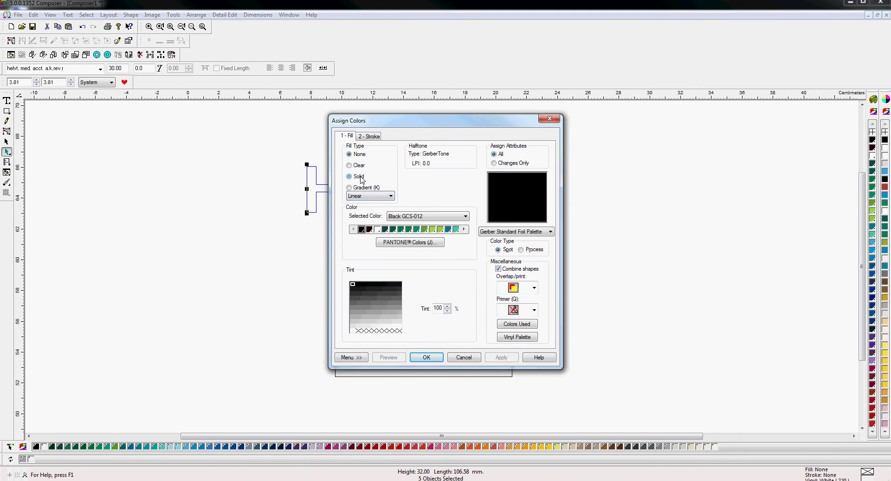
pyautogui.click(419, 217)
pyautogui.write('to Red')
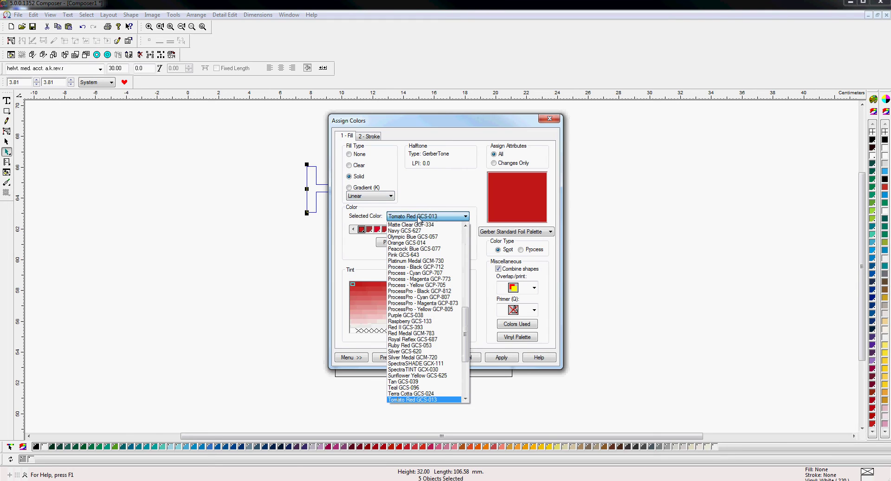
pyautogui.click(414, 400)
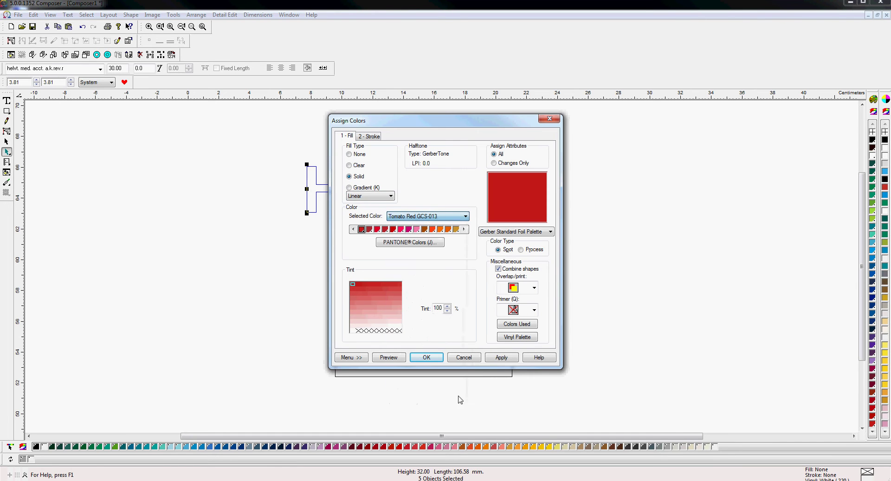
pyautogui.click(502, 358)
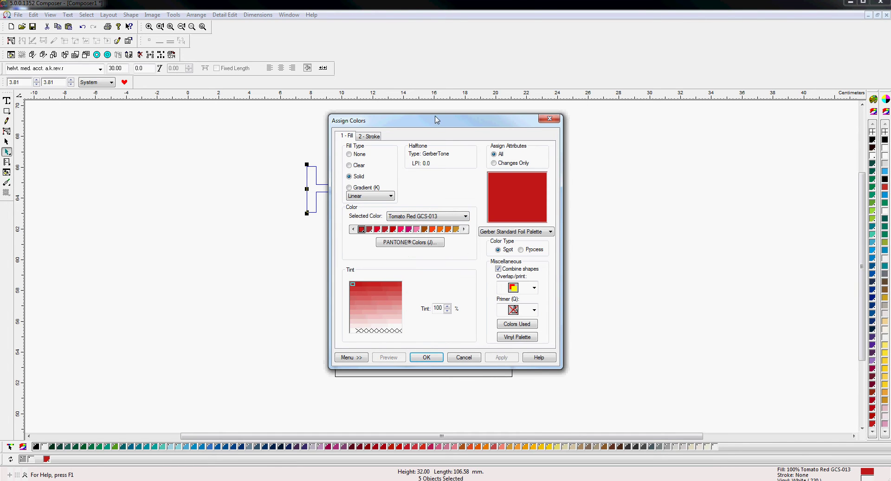
pyautogui.moveTo(440, 122); pyautogui.dragTo(693, 126)
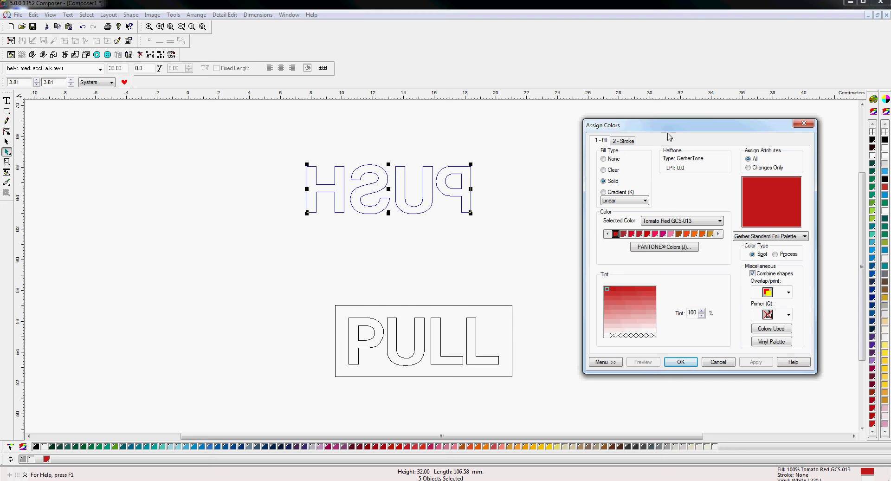
pyautogui.moveTo(673, 128); pyautogui.dragTo(667, 122)
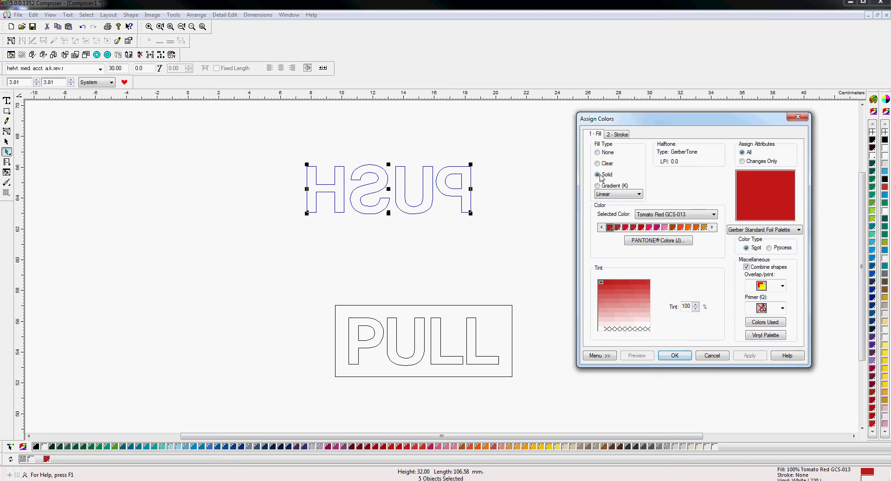
# - Close PUSH's fill, fill PULL solid Atomic Red GCS-293, and move it right of the rectangle
pyautogui.click(675, 355)
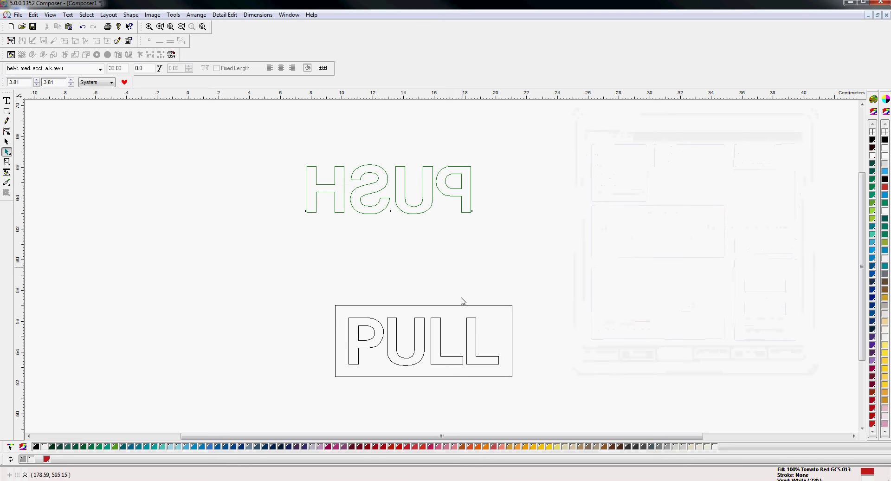
pyautogui.click(473, 332)
pyautogui.click(7, 173)
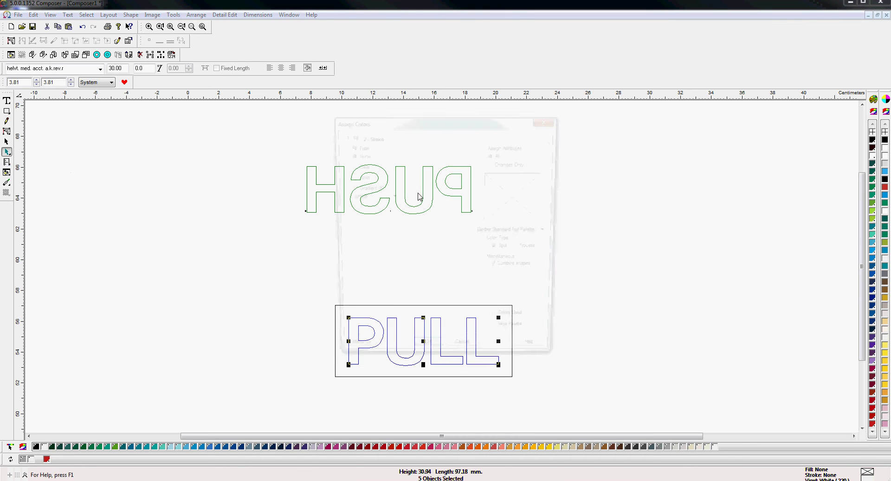
pyautogui.click(349, 176)
pyautogui.click(427, 216)
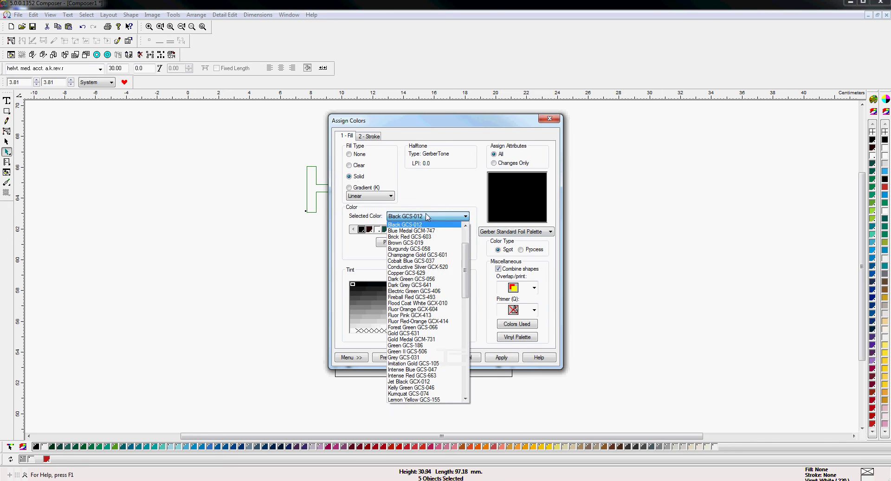
pyautogui.scroll(3, 424, 257)
pyautogui.click(425, 255)
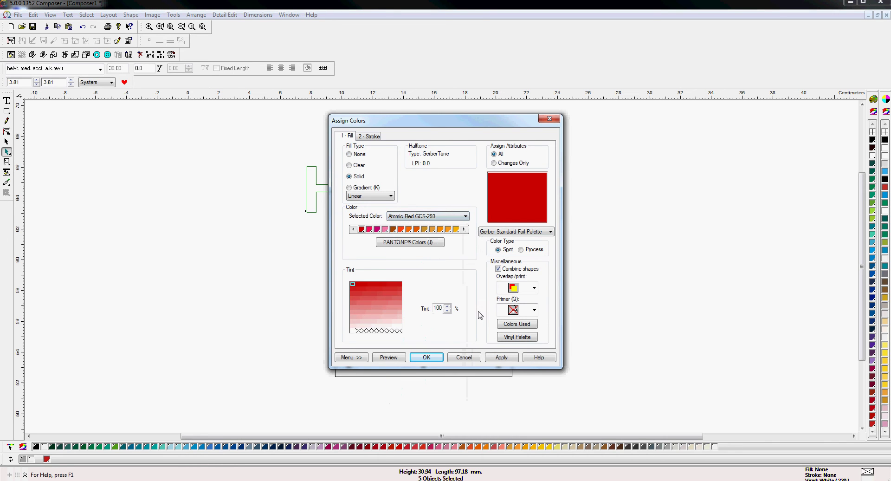
pyautogui.moveTo(457, 122); pyautogui.dragTo(643, 114)
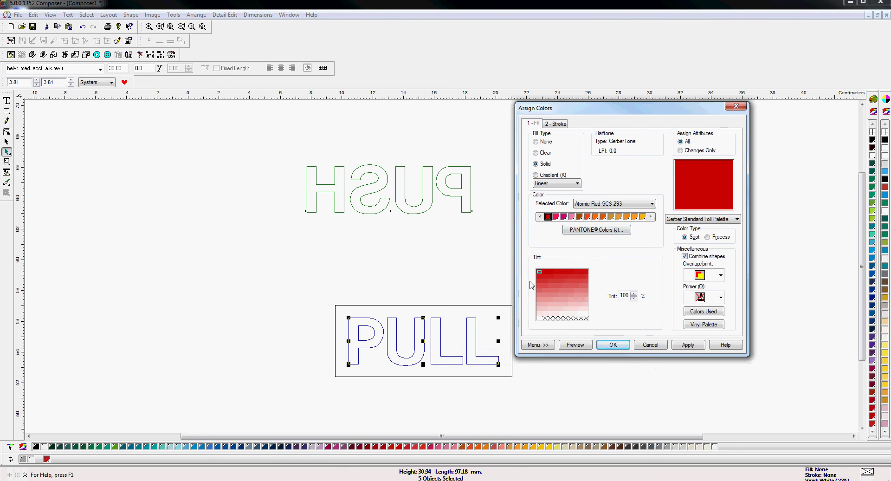
pyautogui.click(688, 345)
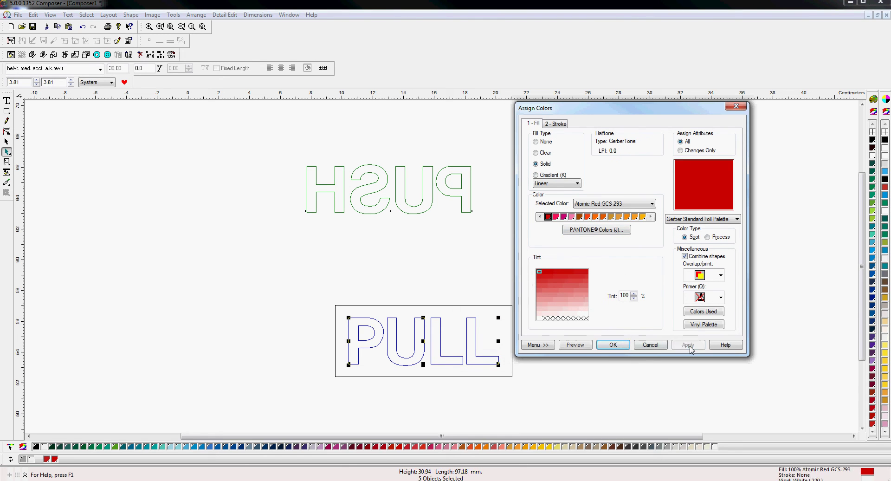
pyautogui.click(613, 345)
pyautogui.moveTo(484, 372); pyautogui.dragTo(678, 381)
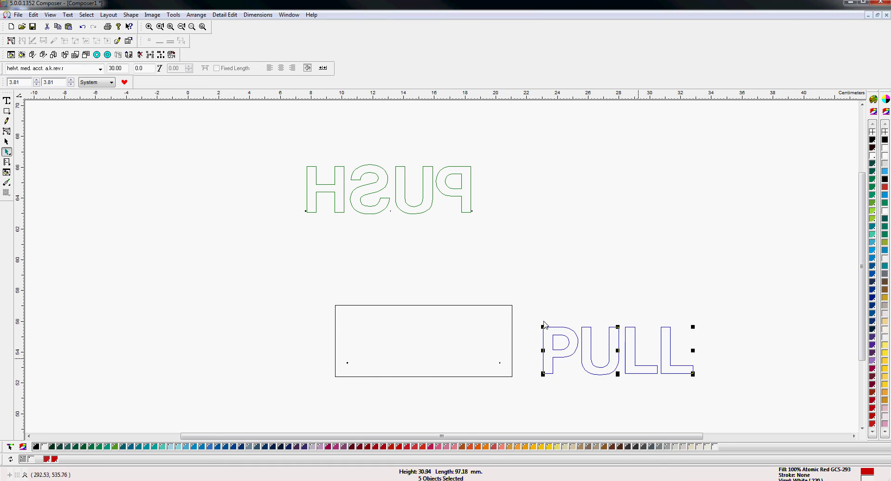
# - Fill the rectangle solid White GCS-010
pyautogui.click(433, 305)
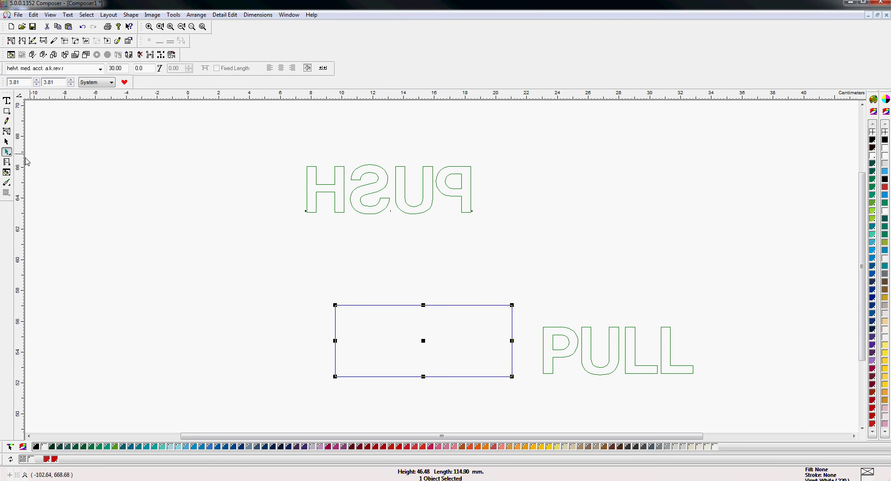
pyautogui.click(6, 171)
pyautogui.click(349, 176)
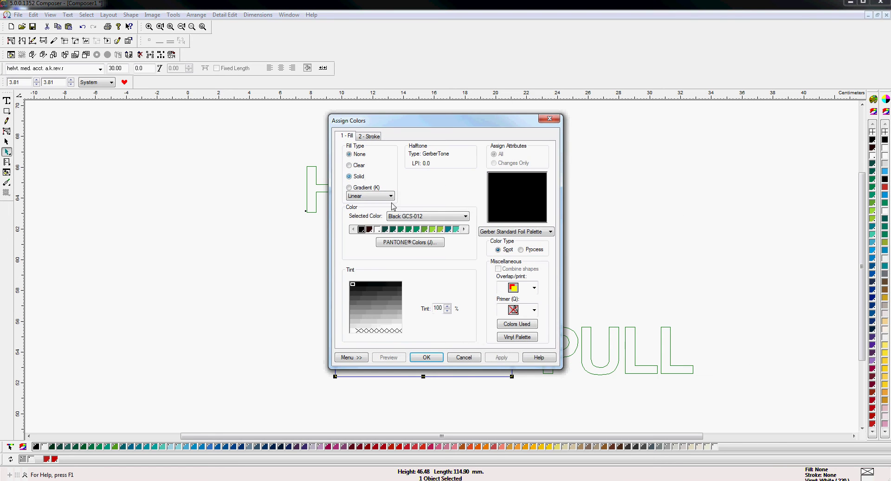
pyautogui.click(405, 217)
pyautogui.press('w')
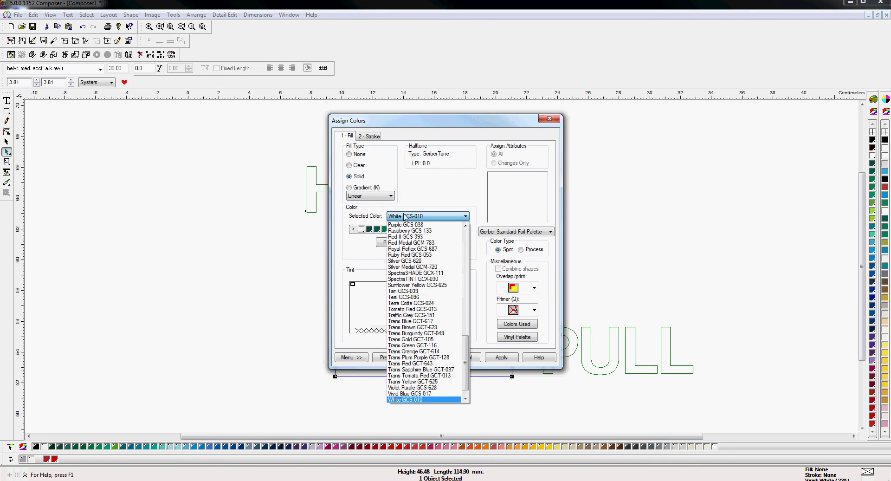
pyautogui.click(403, 400)
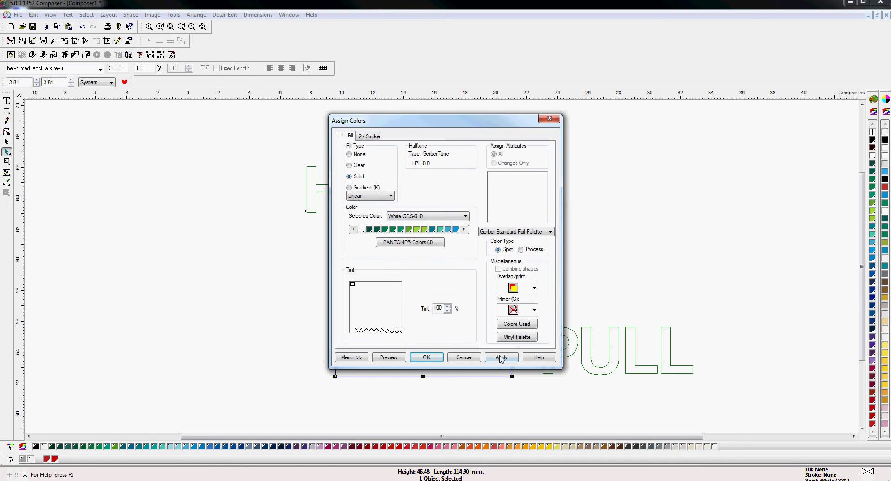
pyautogui.click(502, 358)
pyautogui.click(427, 357)
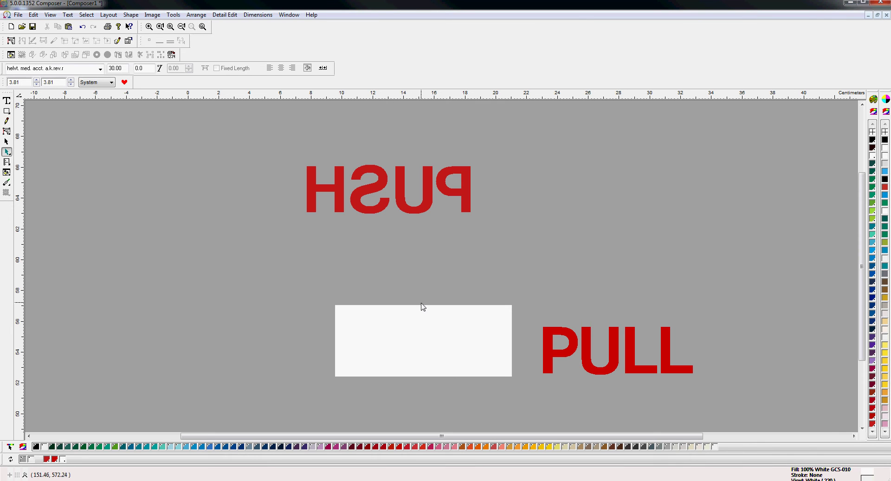
# - Stack the white panel over mirrored PUSH and PULL on the panel, with PULL brought to the front
pyautogui.moveTo(424, 305); pyautogui.dragTo(456, 182)
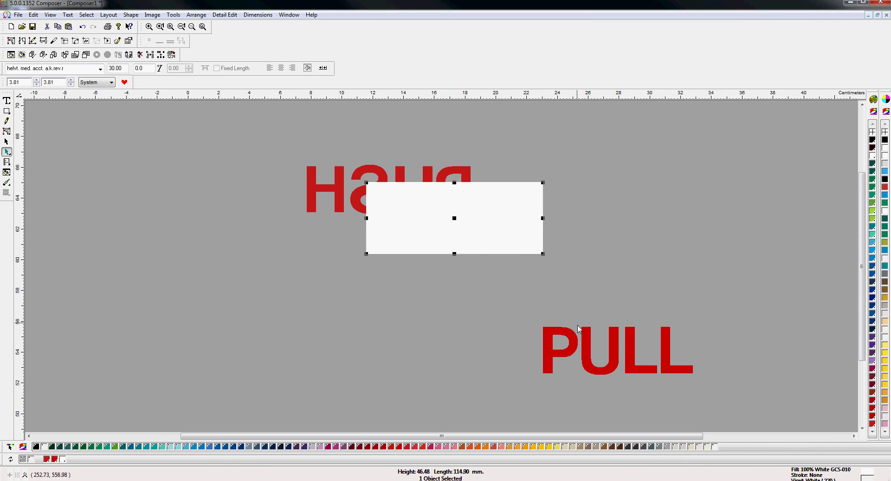
pyautogui.moveTo(577, 333); pyautogui.dragTo(489, 226)
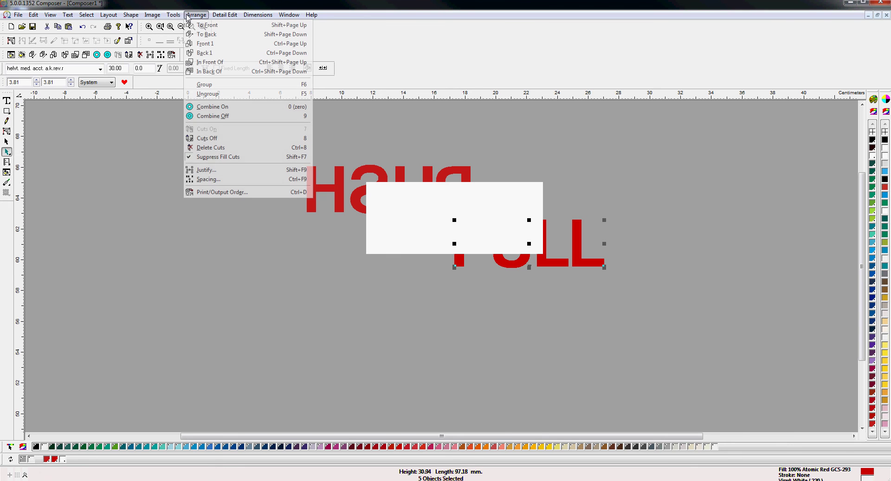
pyautogui.click(204, 43)
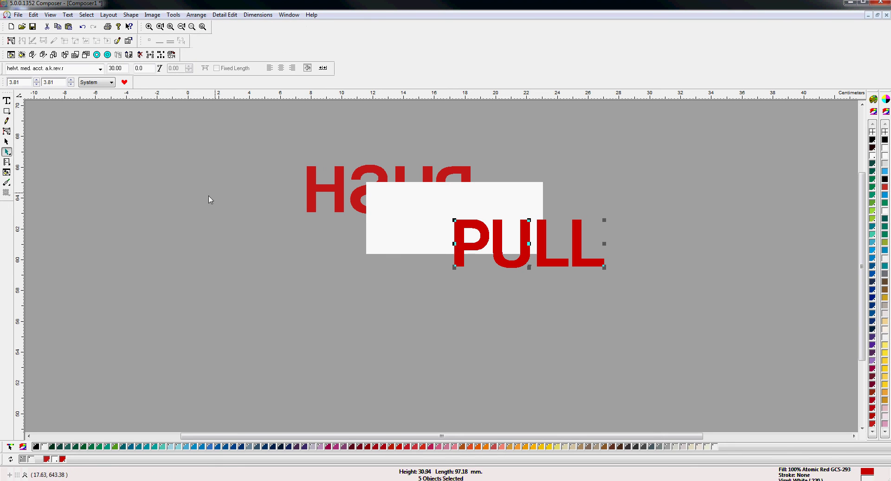
pyautogui.click(209, 199)
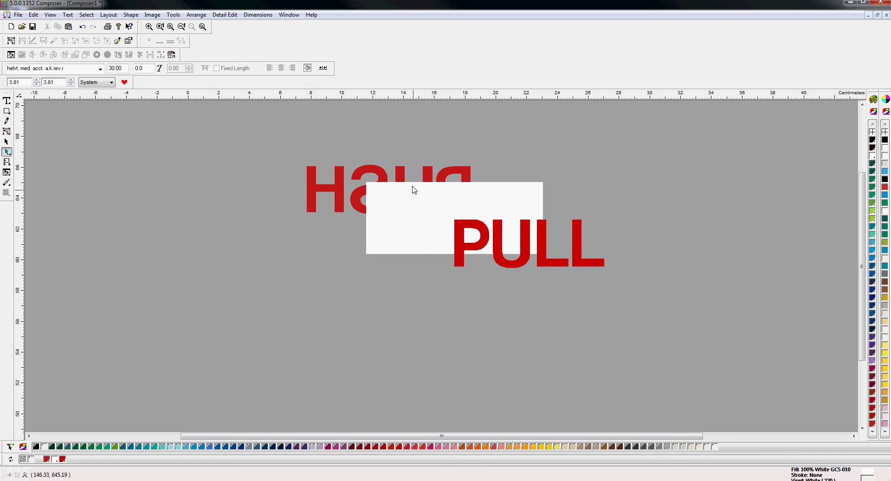
pyautogui.moveTo(421, 177); pyautogui.dragTo(349, 128)
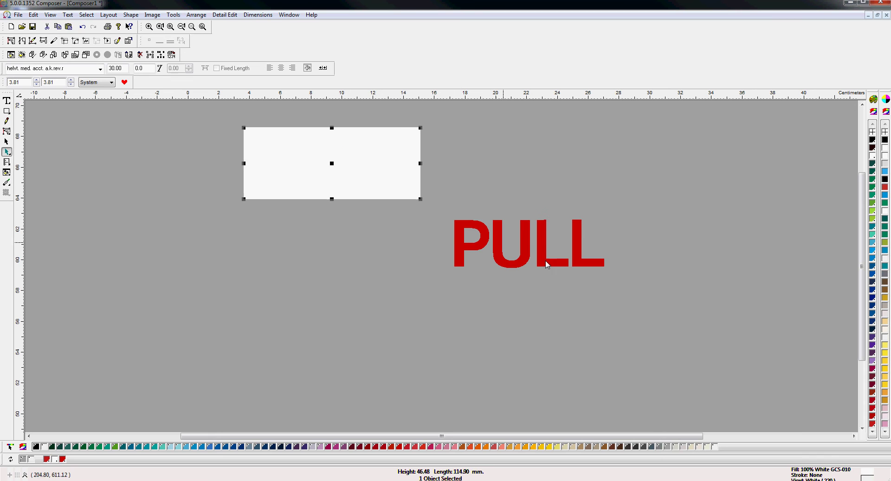
pyautogui.moveTo(546, 263); pyautogui.dragTo(349, 181)
pyautogui.click(362, 278)
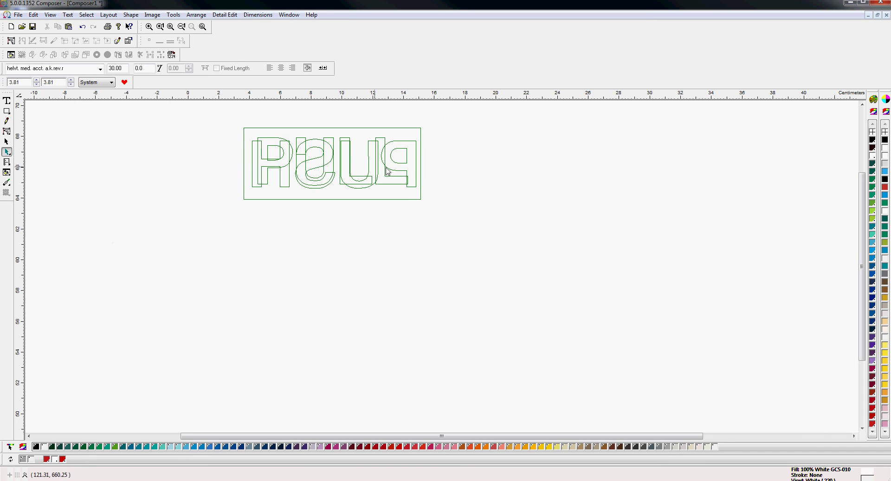
# - Turn cutting off for all the lettering and the panel
pyautogui.moveTo(238, 109); pyautogui.dragTo(447, 231)
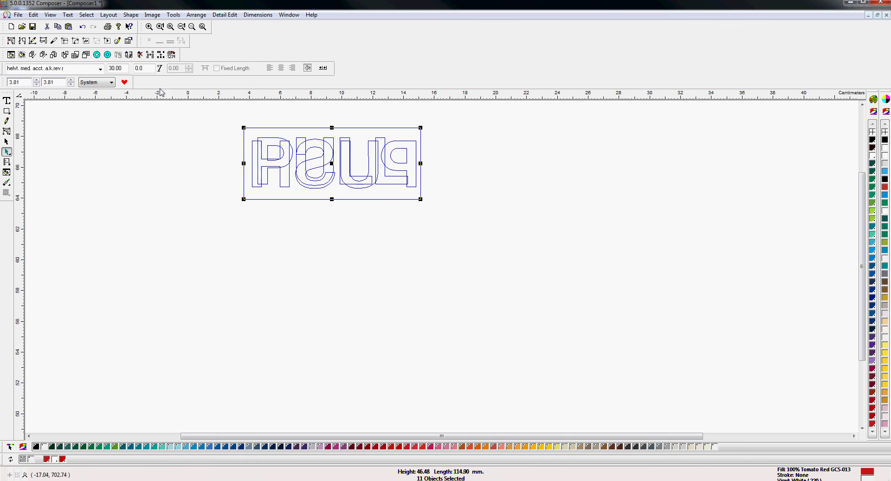
pyautogui.click(192, 15)
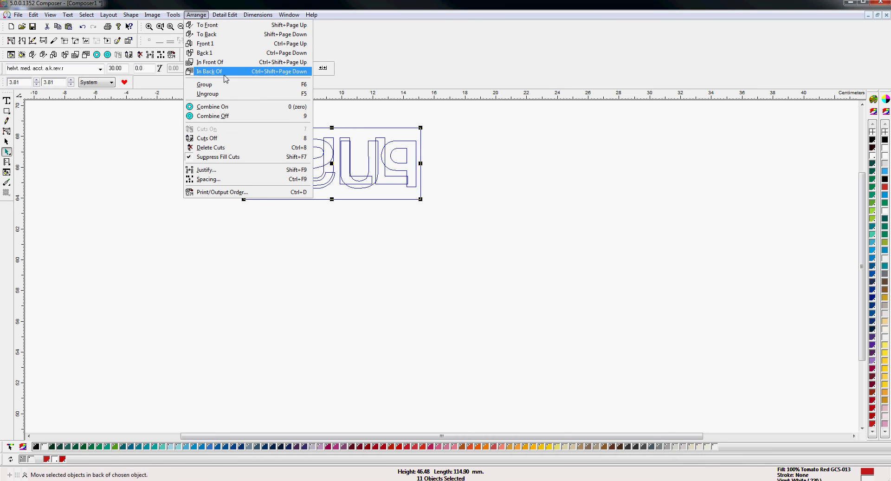
pyautogui.click(223, 138)
pyautogui.click(245, 278)
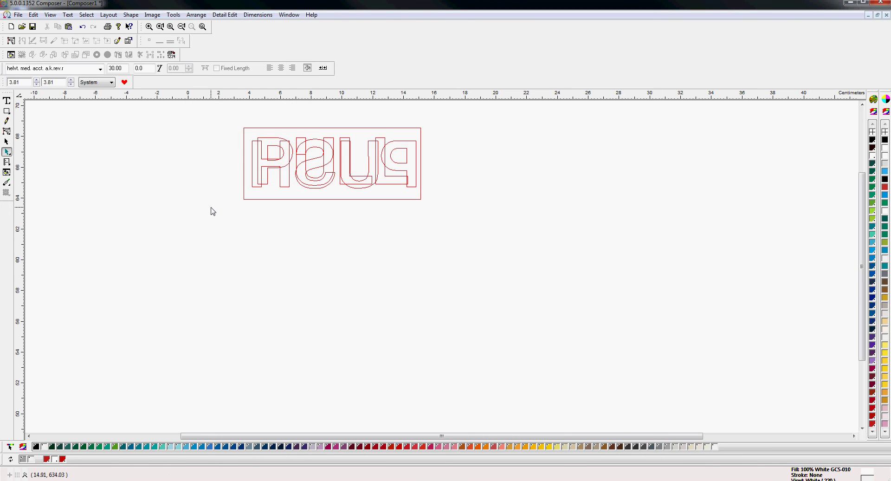
# - Shift the panel and PULL down-right, checking the result in the filled colour preview
pyautogui.press('F9')
pyautogui.moveTo(398, 199); pyautogui.dragTo(432, 233)
pyautogui.moveTo(275, 142); pyautogui.dragTo(384, 210)
pyautogui.click(304, 325)
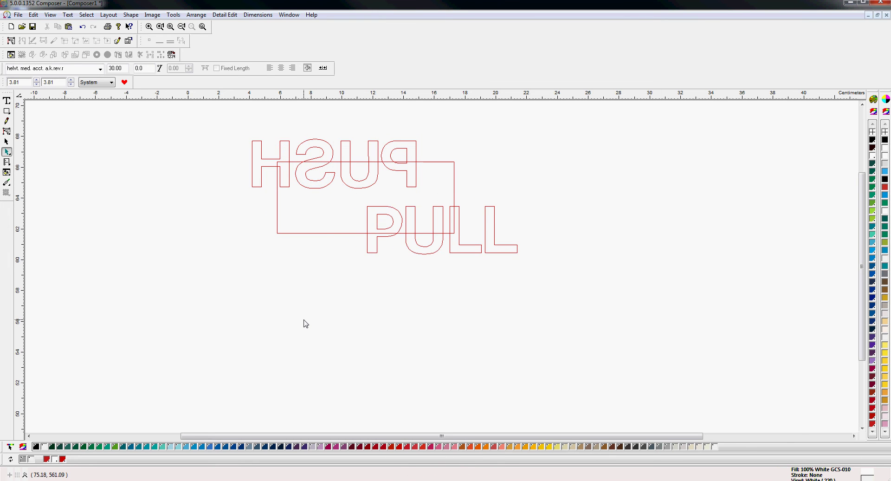
pyautogui.press('F9')
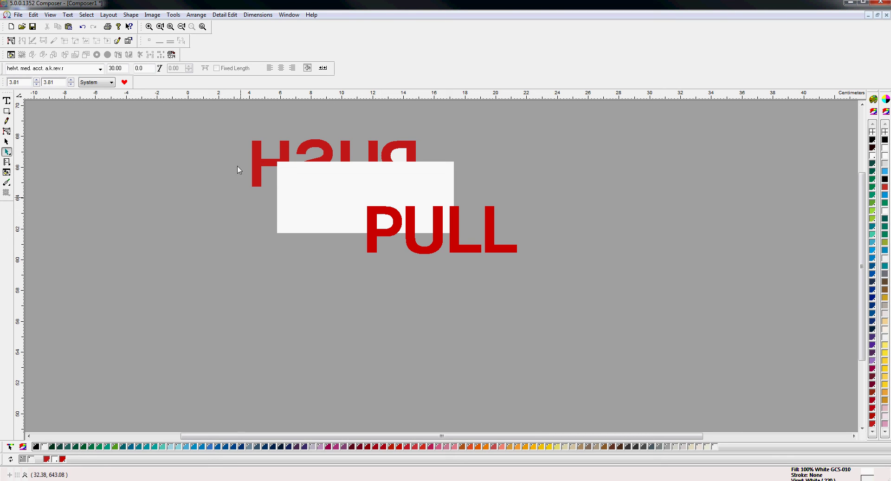
# - Move the white panel back over mirrored PUSH and set it to overprint
pyautogui.click(279, 198)
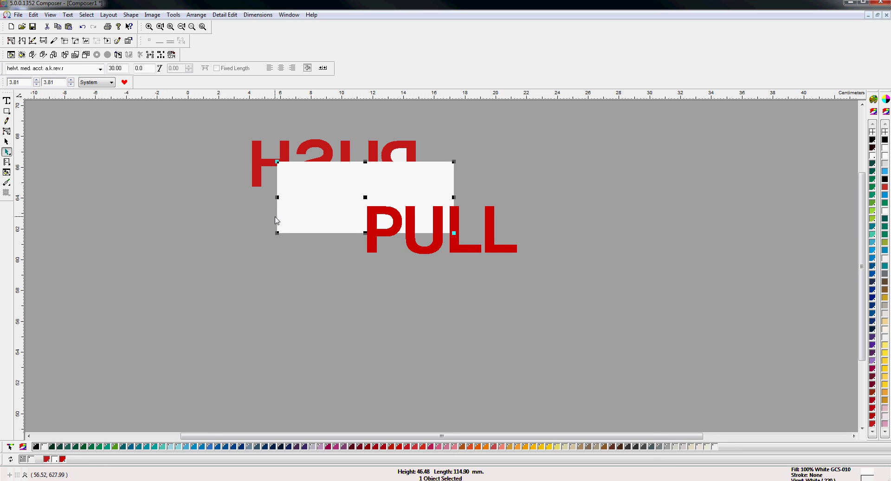
pyautogui.moveTo(277, 220); pyautogui.dragTo(245, 186)
pyautogui.click(7, 172)
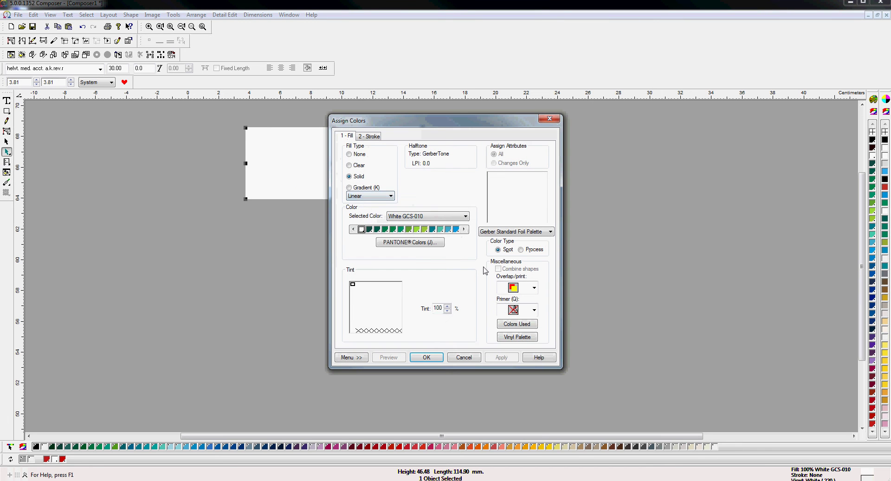
pyautogui.click(534, 288)
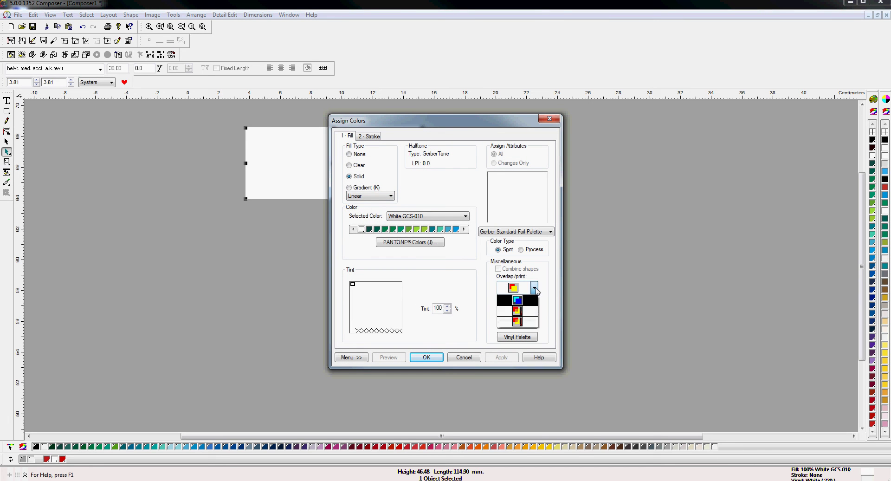
pyautogui.click(518, 321)
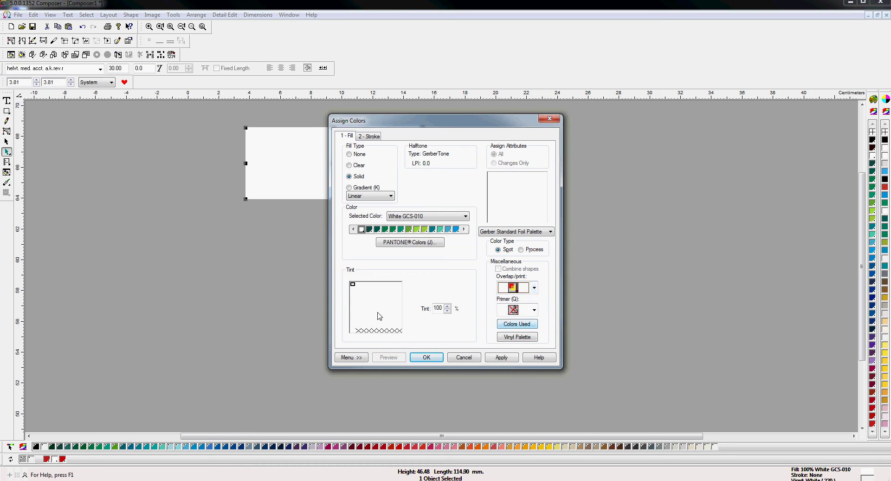
pyautogui.click(427, 357)
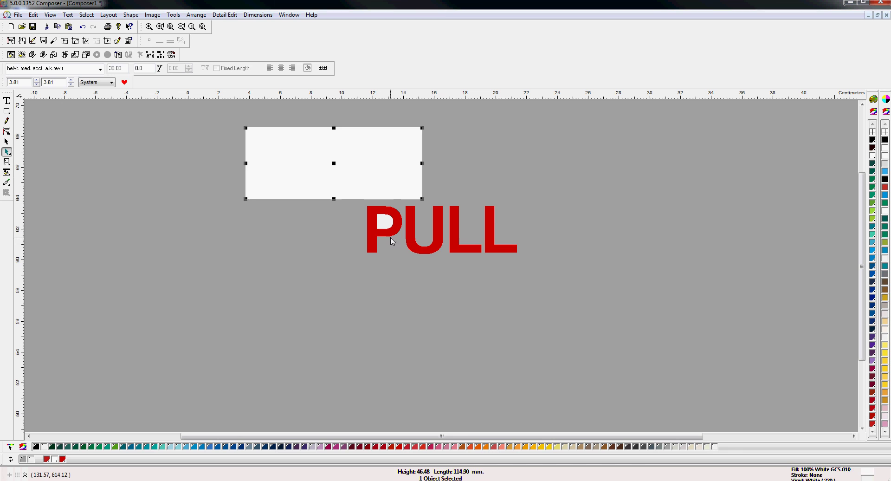
# - Place PULL on the white panel and set PULL to overprint as well
pyautogui.moveTo(392, 239); pyautogui.dragTo(285, 173)
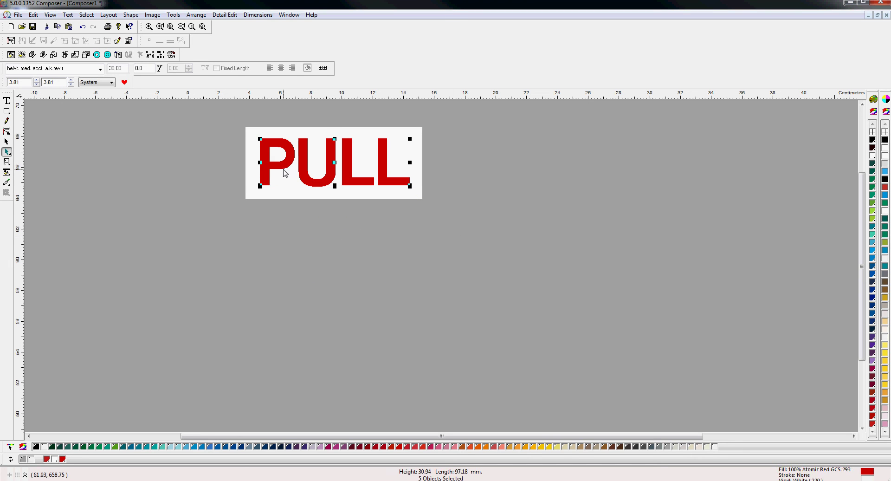
pyautogui.click(7, 172)
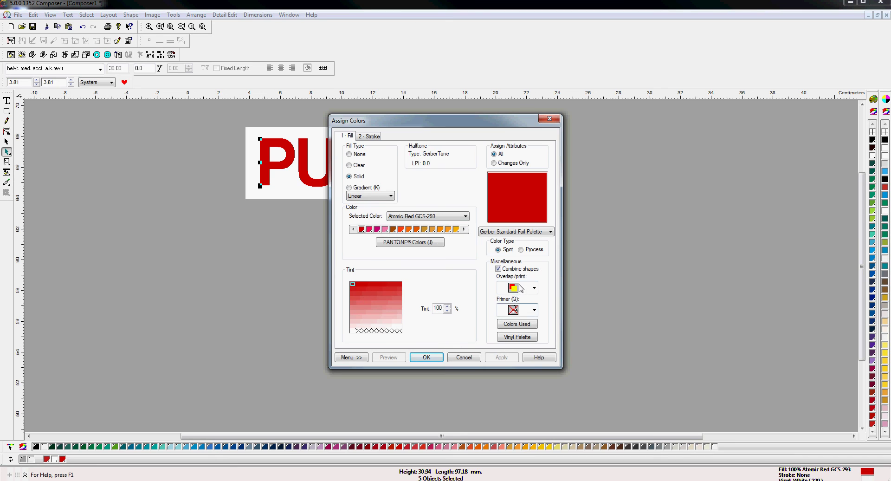
pyautogui.click(535, 288)
pyautogui.click(528, 321)
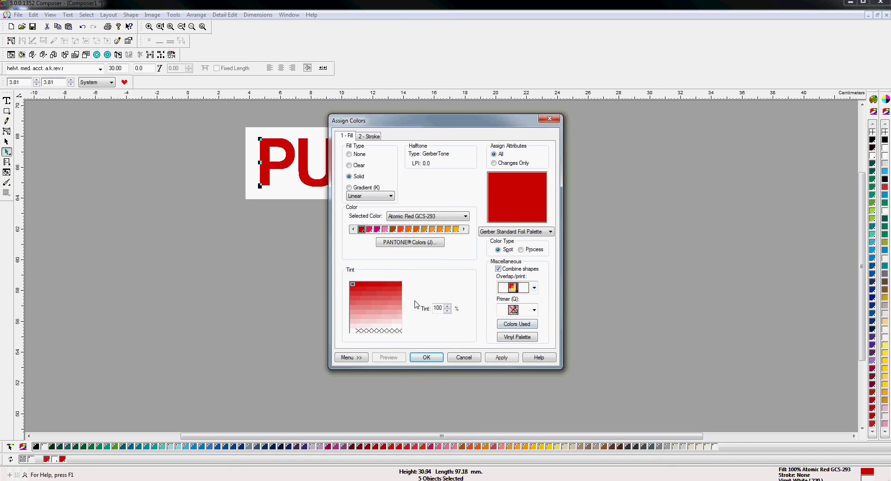
pyautogui.click(426, 357)
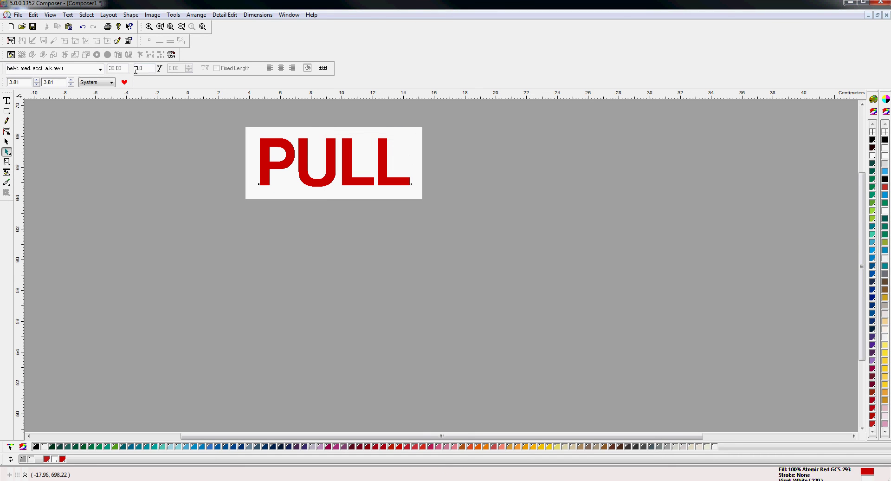
# - Keep the output order as Tomato Red GCS-013, White GCS-010, then Atomic Red GCS-293
pyautogui.click(171, 56)
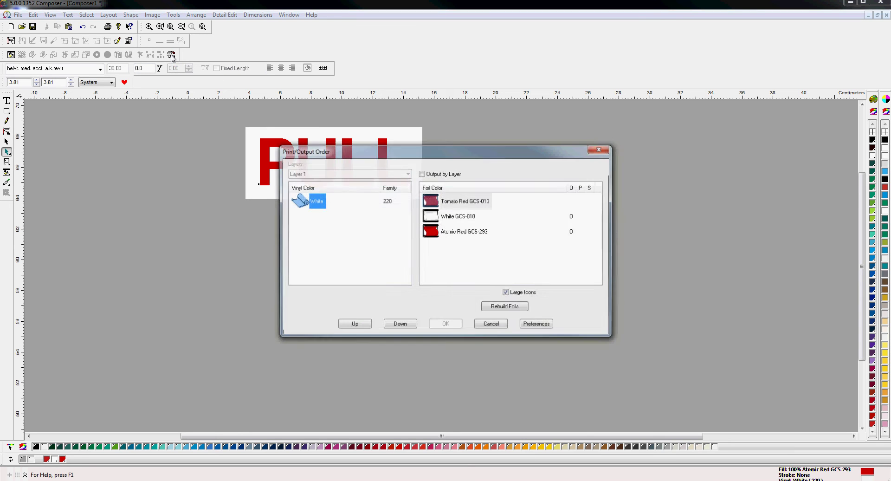
pyautogui.moveTo(488, 156); pyautogui.dragTo(659, 198)
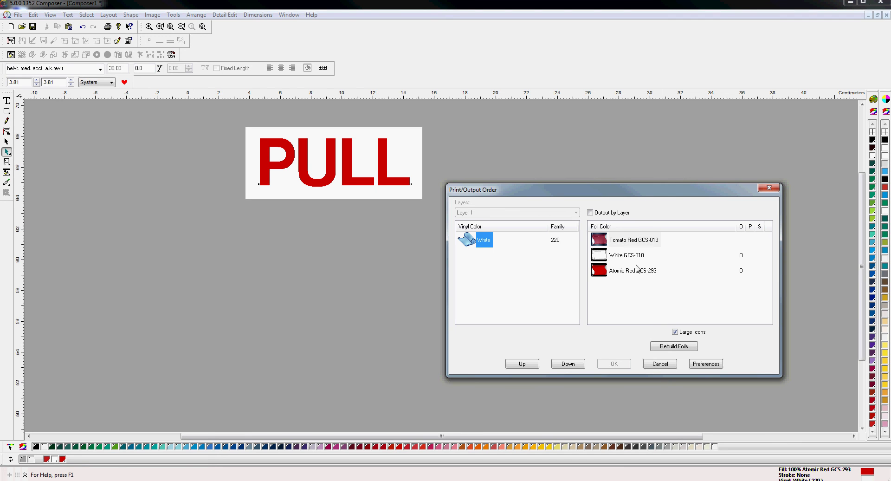
pyautogui.moveTo(632, 276); pyautogui.dragTo(635, 257)
pyautogui.click(640, 308)
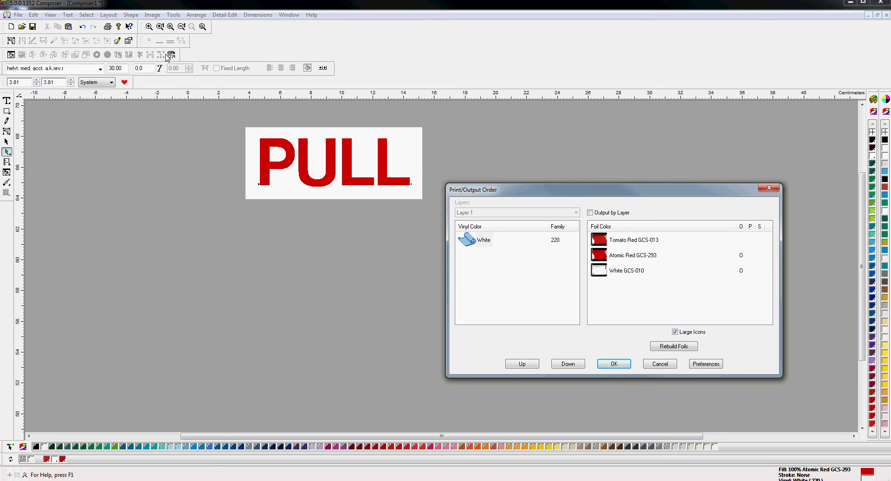
pyautogui.moveTo(636, 262); pyautogui.dragTo(637, 283)
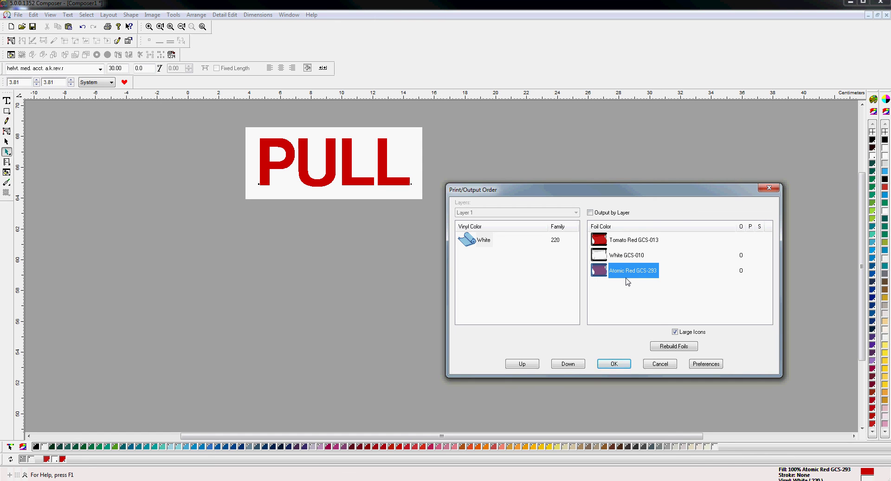
pyautogui.click(619, 365)
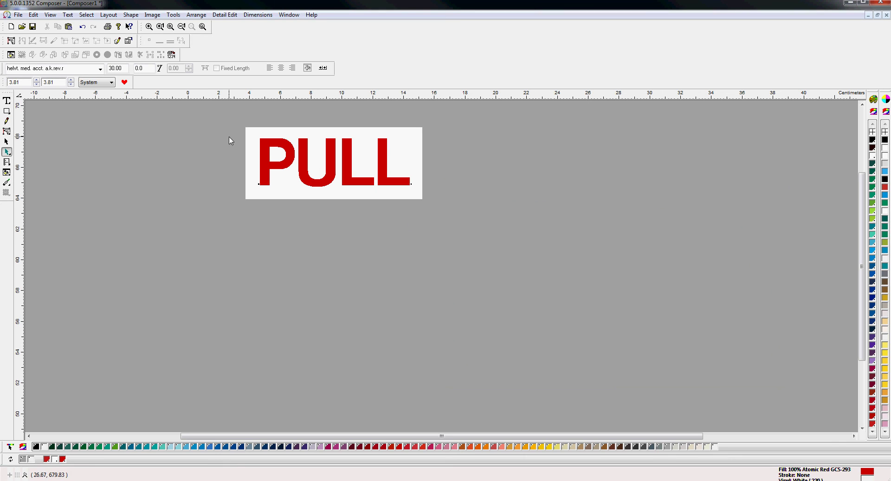
# - Assign the [EDGE] 220 Clear Enamel Receptive vinyl palette to the PULL sign and zoom to fit
pyautogui.moveTo(229, 120); pyautogui.dragTo(494, 242)
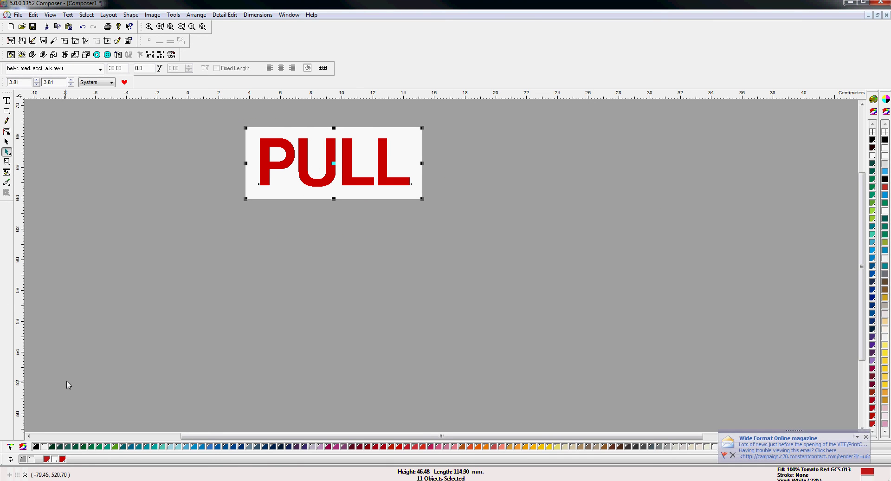
pyautogui.click(866, 437)
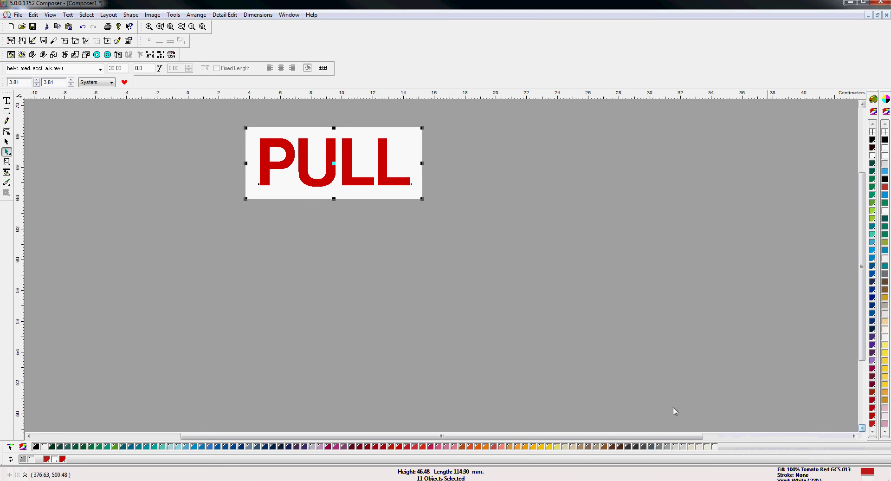
pyautogui.click(10, 447)
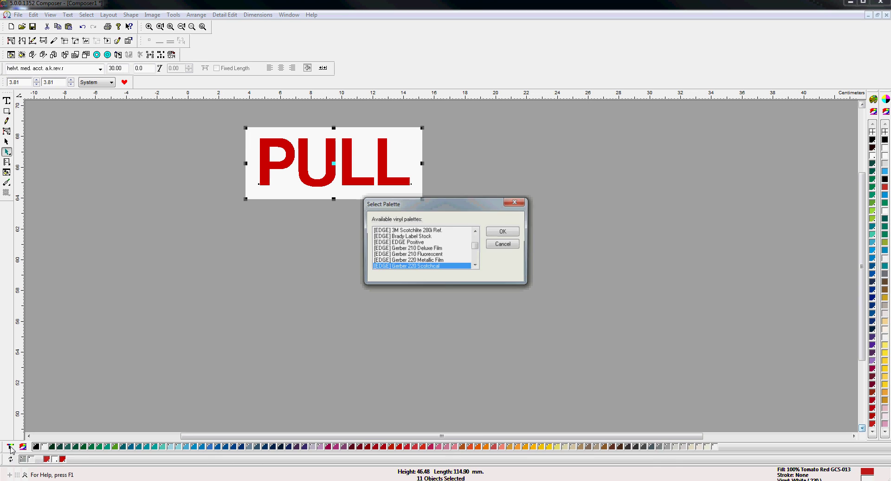
pyautogui.click(478, 241)
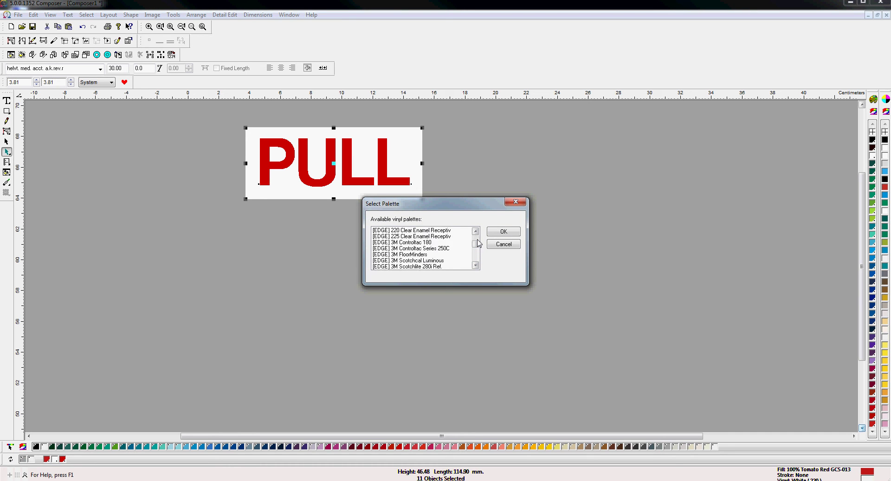
pyautogui.click(446, 232)
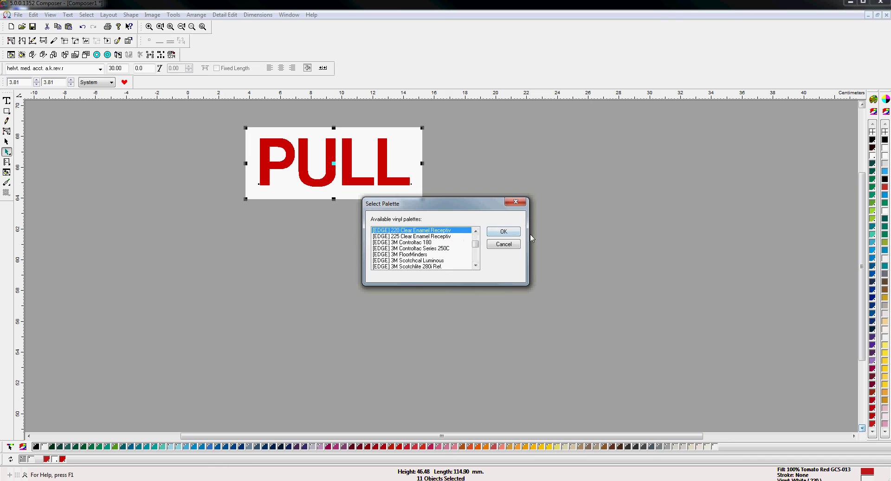
pyautogui.click(504, 231)
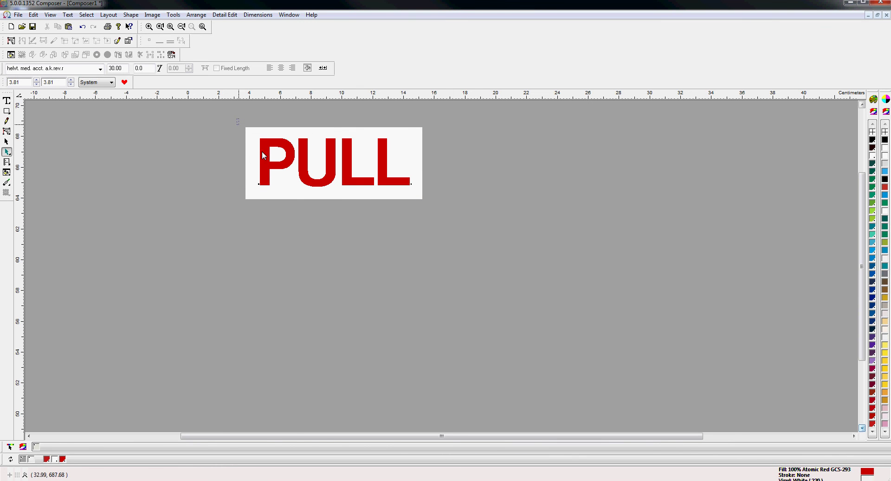
pyautogui.moveTo(238, 119); pyautogui.dragTo(494, 232)
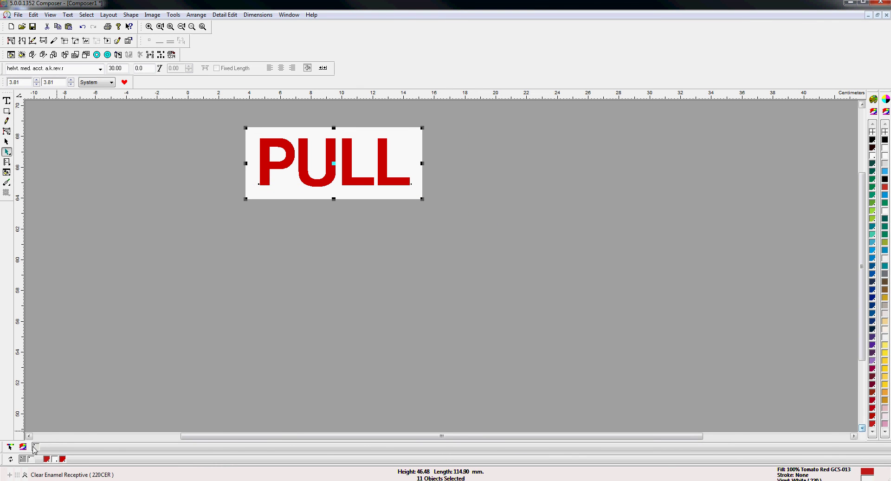
pyautogui.click(202, 237)
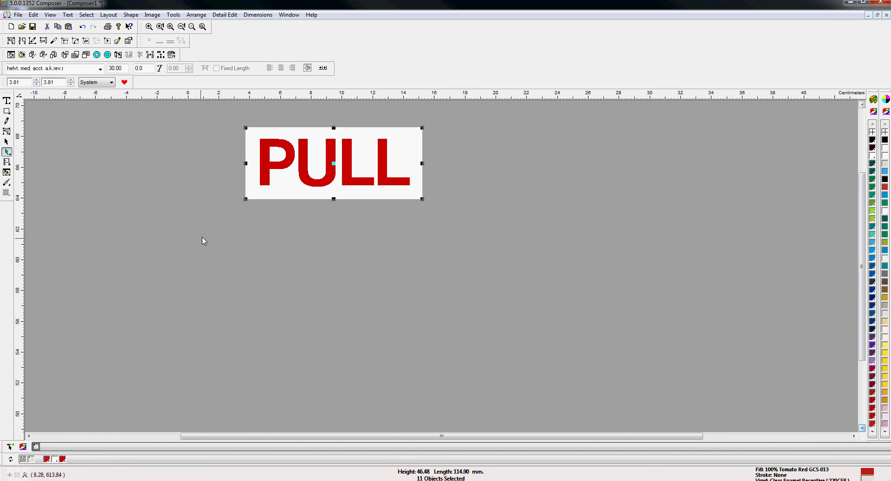
pyautogui.press('F4')
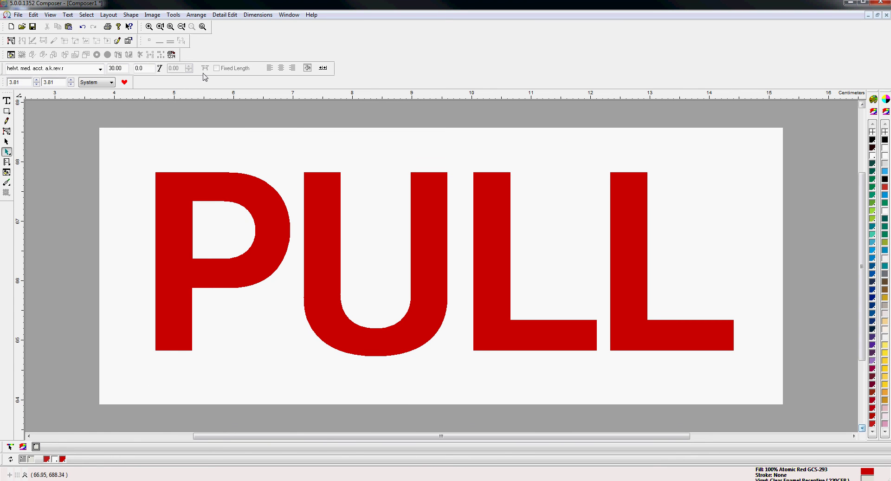
# - Check that the output order lists Clear Enamel Receptive 220CER above the three foils, then close it
pyautogui.click(172, 55)
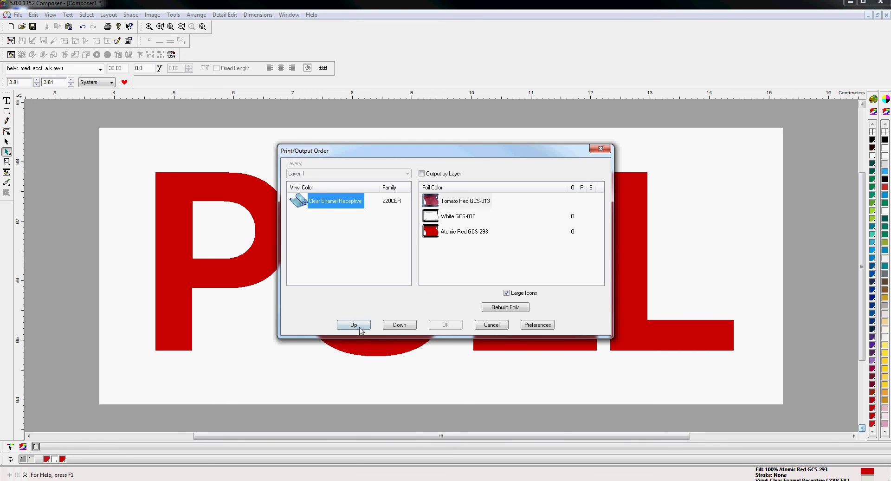
pyautogui.click(600, 148)
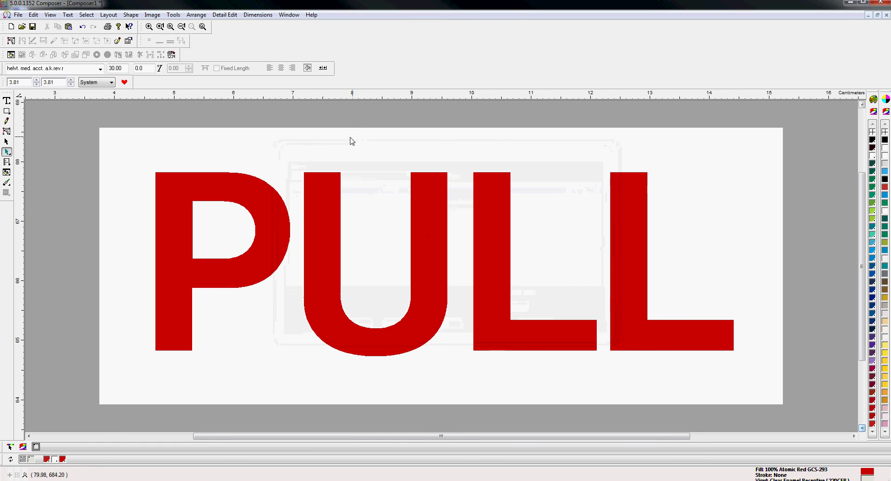
# - Draw a rectangle just inside the white panel's edge and turn Cuts On for it
pyautogui.click(7, 111)
pyautogui.moveTo(108, 137); pyautogui.dragTo(782, 404)
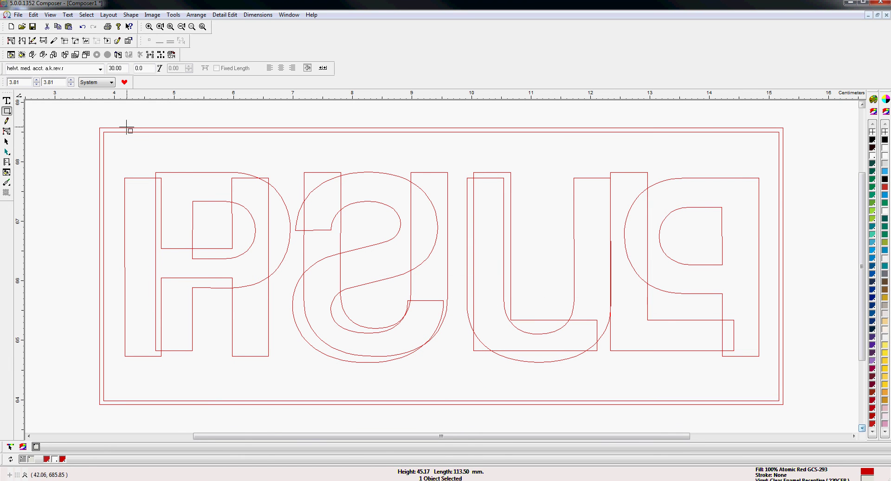
pyautogui.click(8, 142)
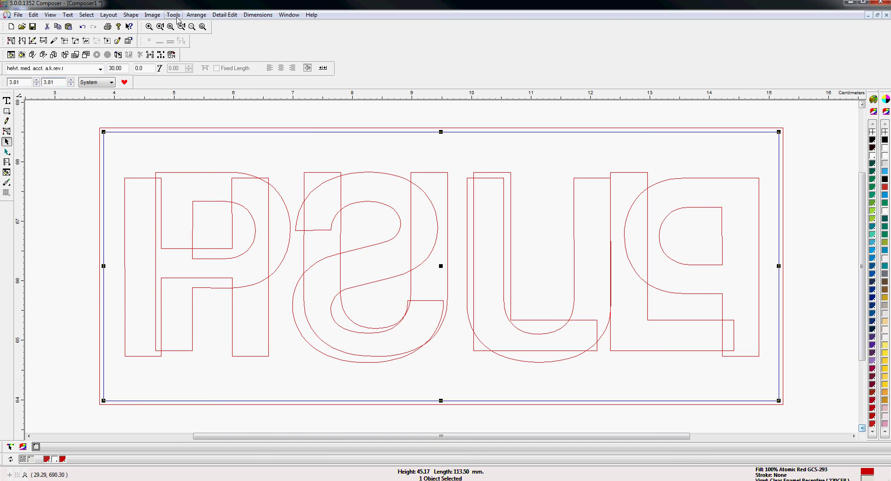
pyautogui.click(196, 14)
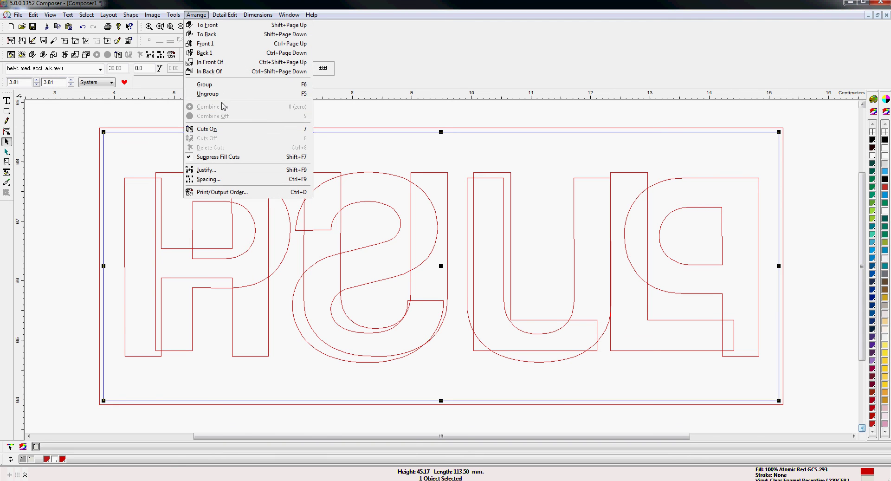
pyautogui.click(207, 129)
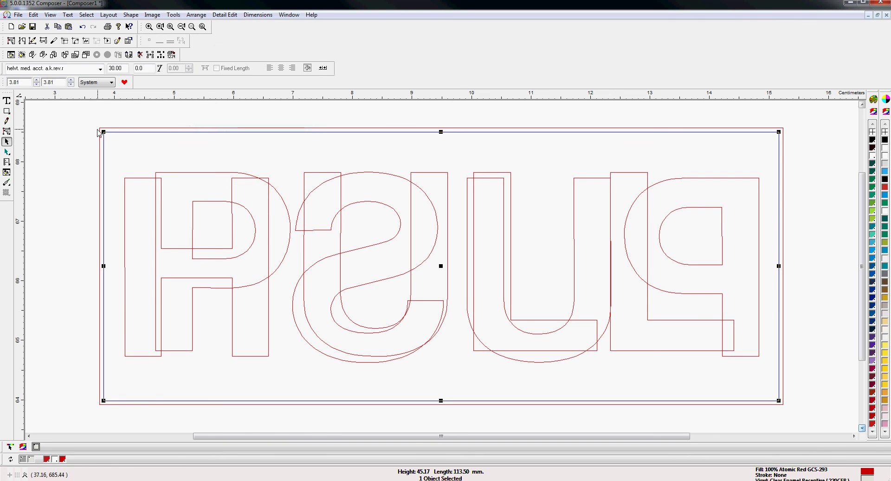
# - Change the inner rectangle's fill from Atomic Red GCS-293 to None
pyautogui.click(7, 172)
pyautogui.click(349, 153)
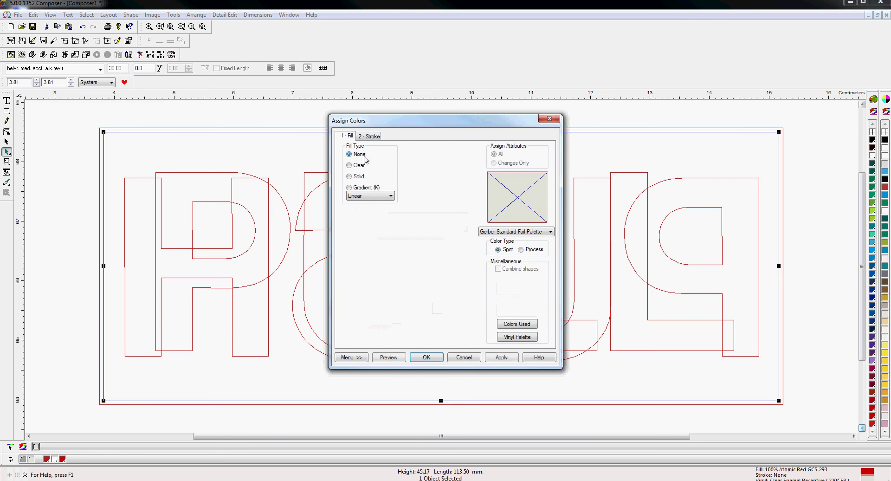
pyautogui.click(498, 363)
pyautogui.click(426, 358)
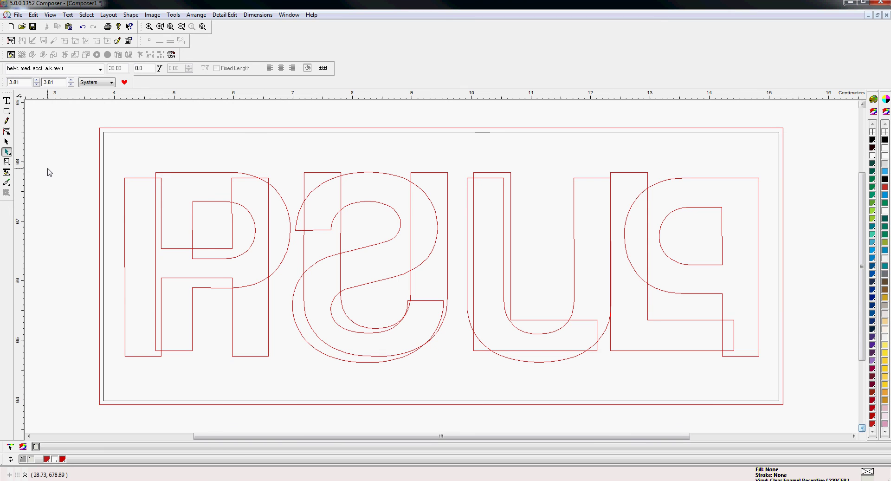
# - Justify all twelve selected objects to horizontal and vertical centre, then deselect them
pyautogui.moveTo(79, 113); pyautogui.dragTo(791, 425)
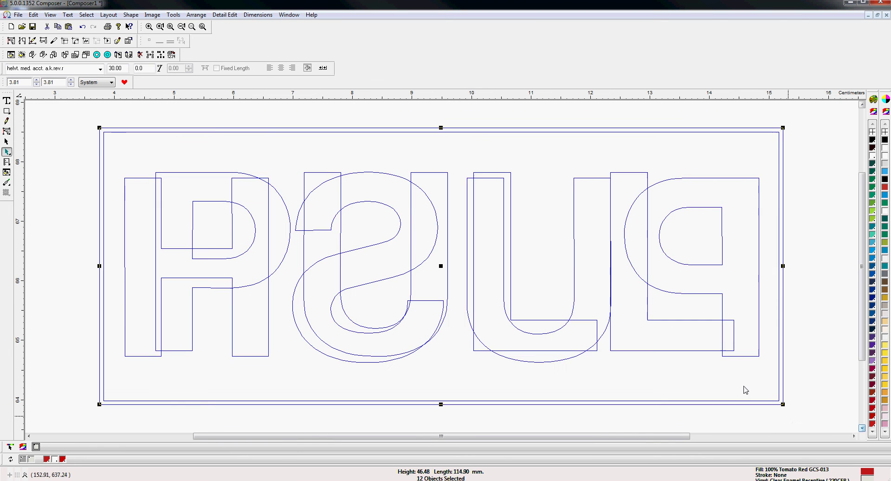
pyautogui.click(197, 14)
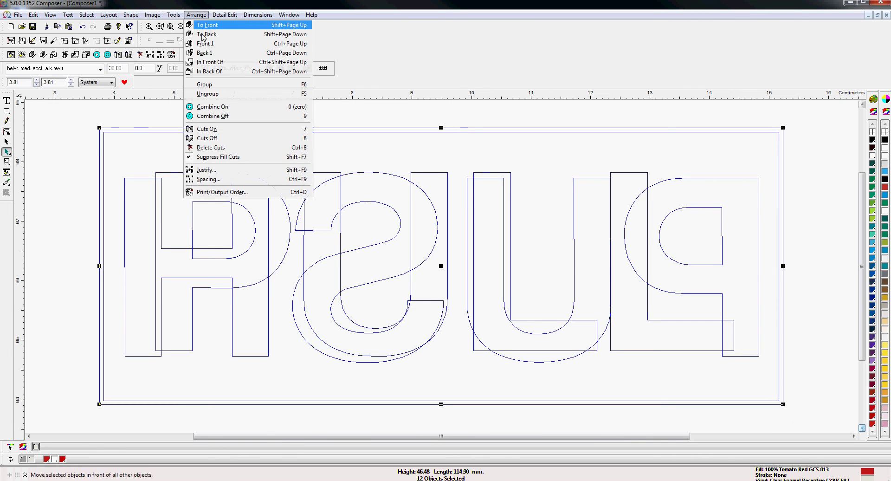
pyautogui.click(206, 171)
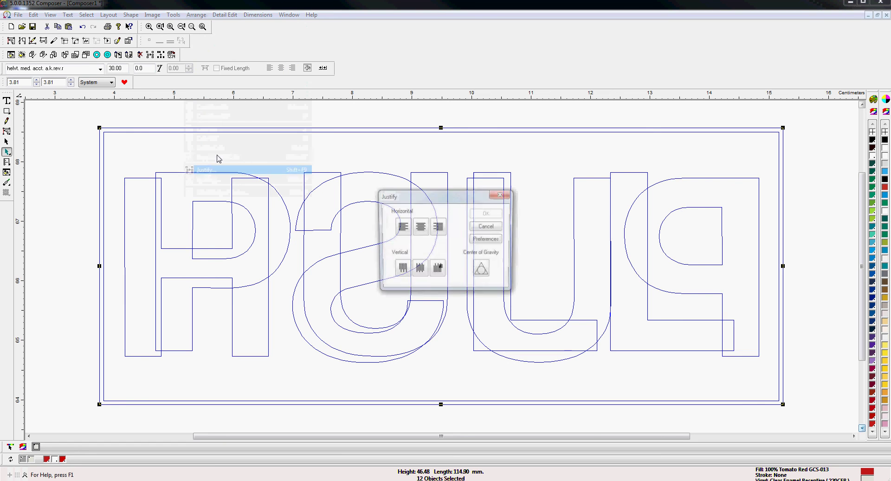
pyautogui.click(420, 226)
pyautogui.click(420, 274)
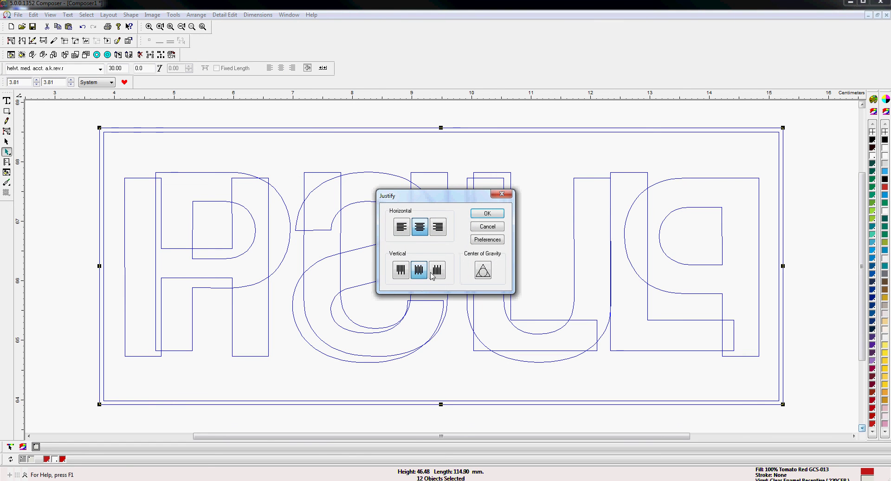
pyautogui.click(488, 214)
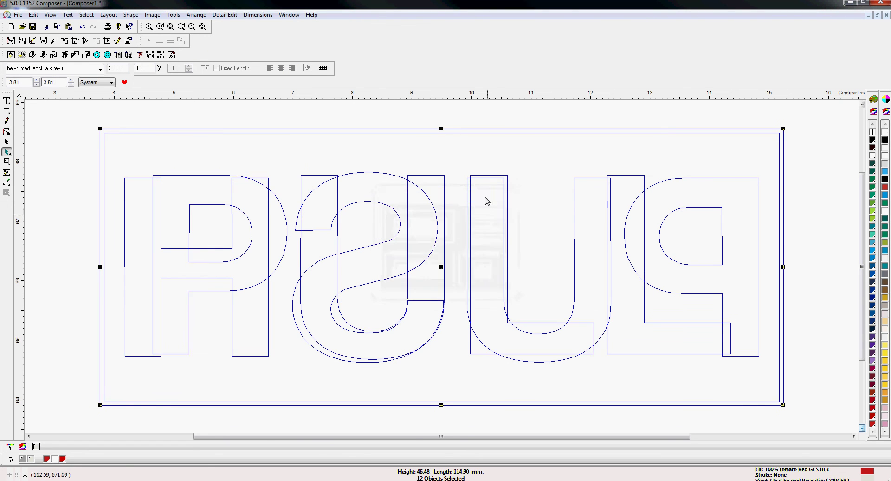
pyautogui.click(812, 228)
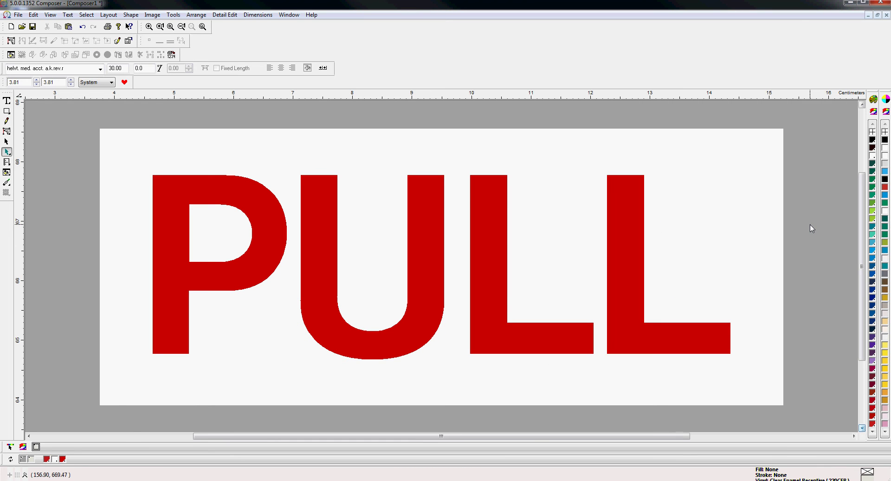